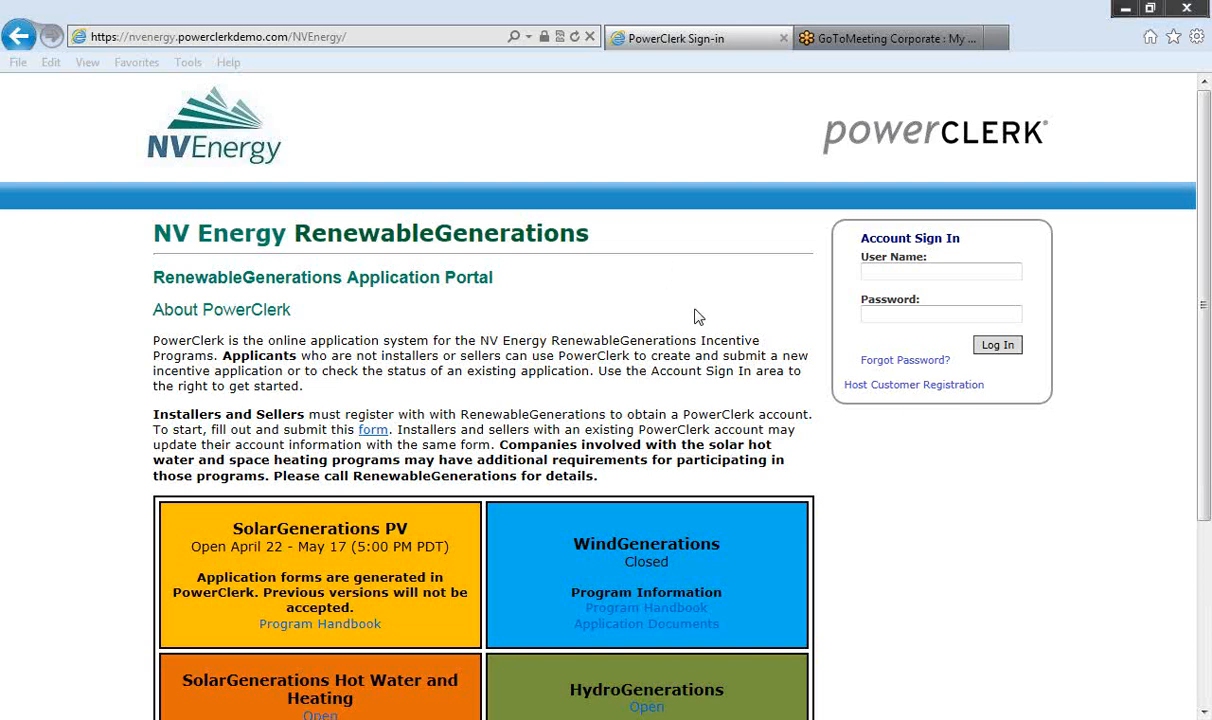
Step: Sign in to PowerClerk using the saved autocomplete user name and password
{"action": "left_click", "coordinate": [874, 272]}
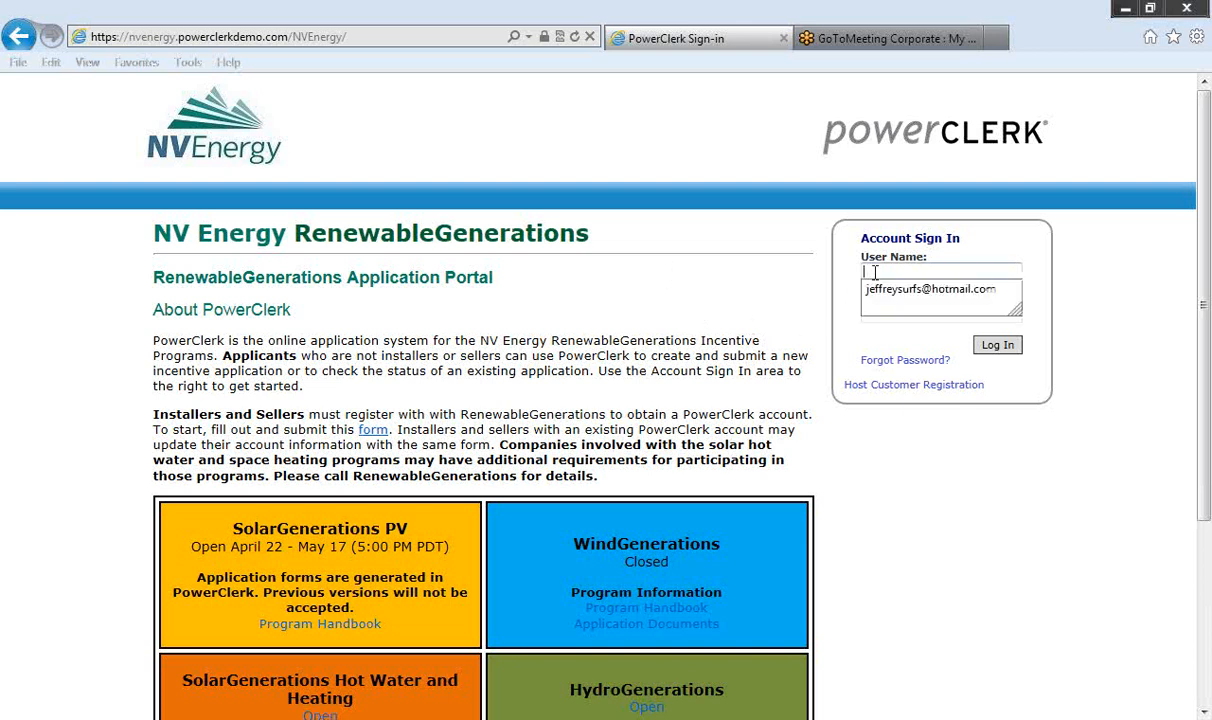
{"action": "left_click", "coordinate": [880, 287]}
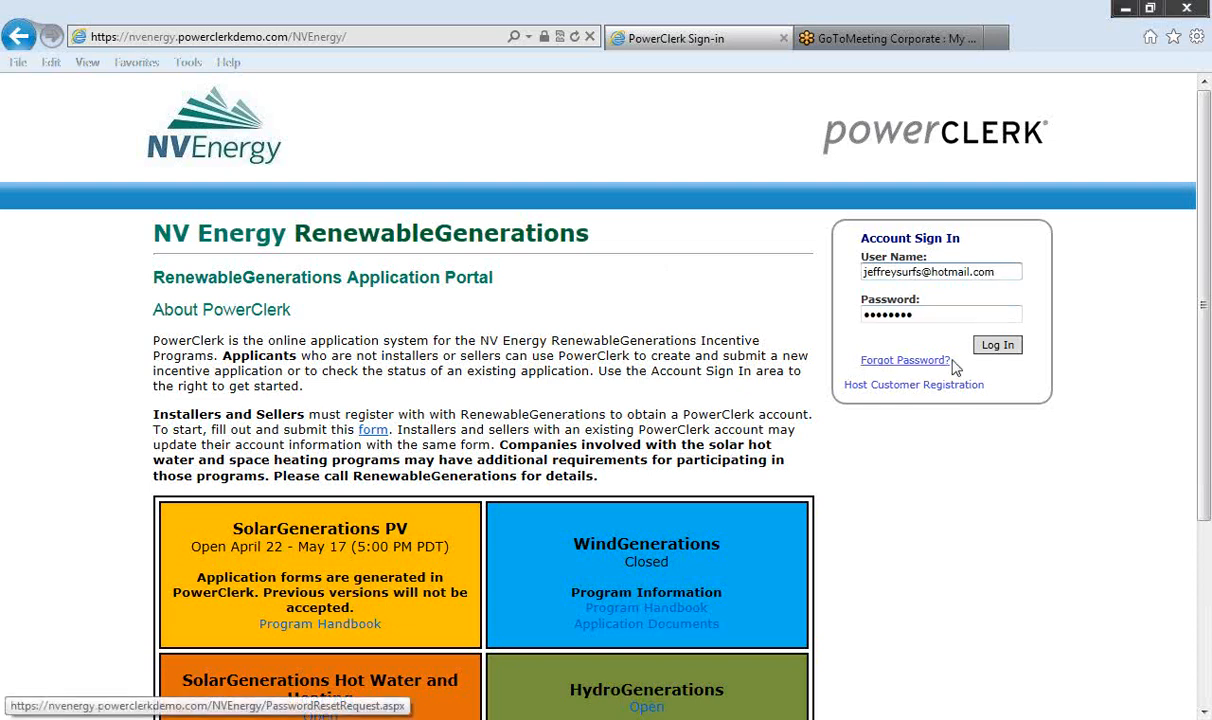
{"action": "left_click", "coordinate": [996, 347]}
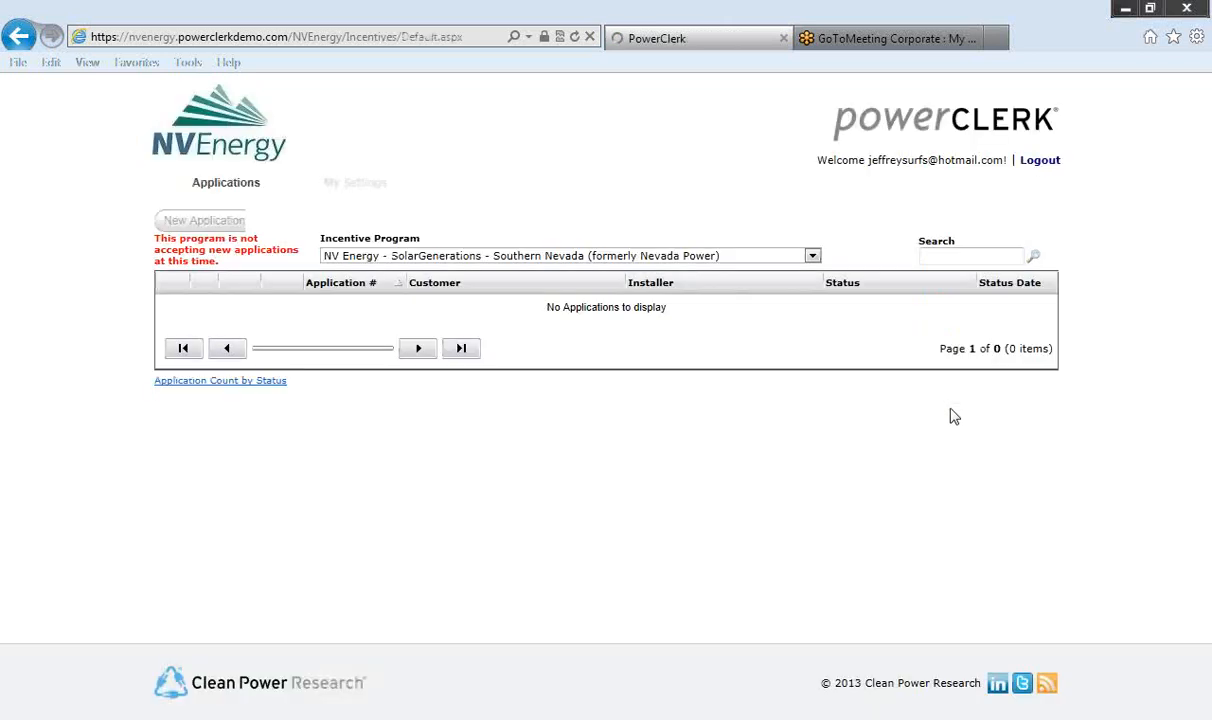
Step: Switch the Incentive Program to NV Energy - SolarGenerations - Northern Nevada (formerly Sierra Pacific)
{"action": "left_click", "coordinate": [812, 256]}
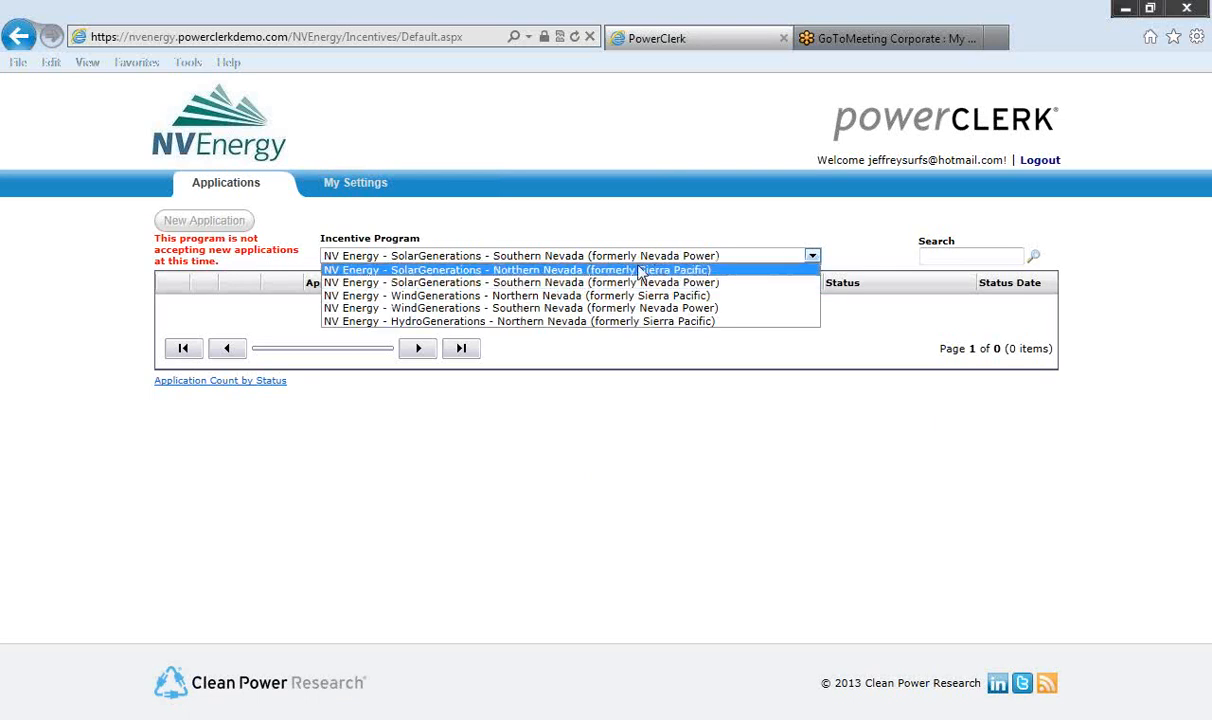
{"action": "left_click", "coordinate": [578, 270]}
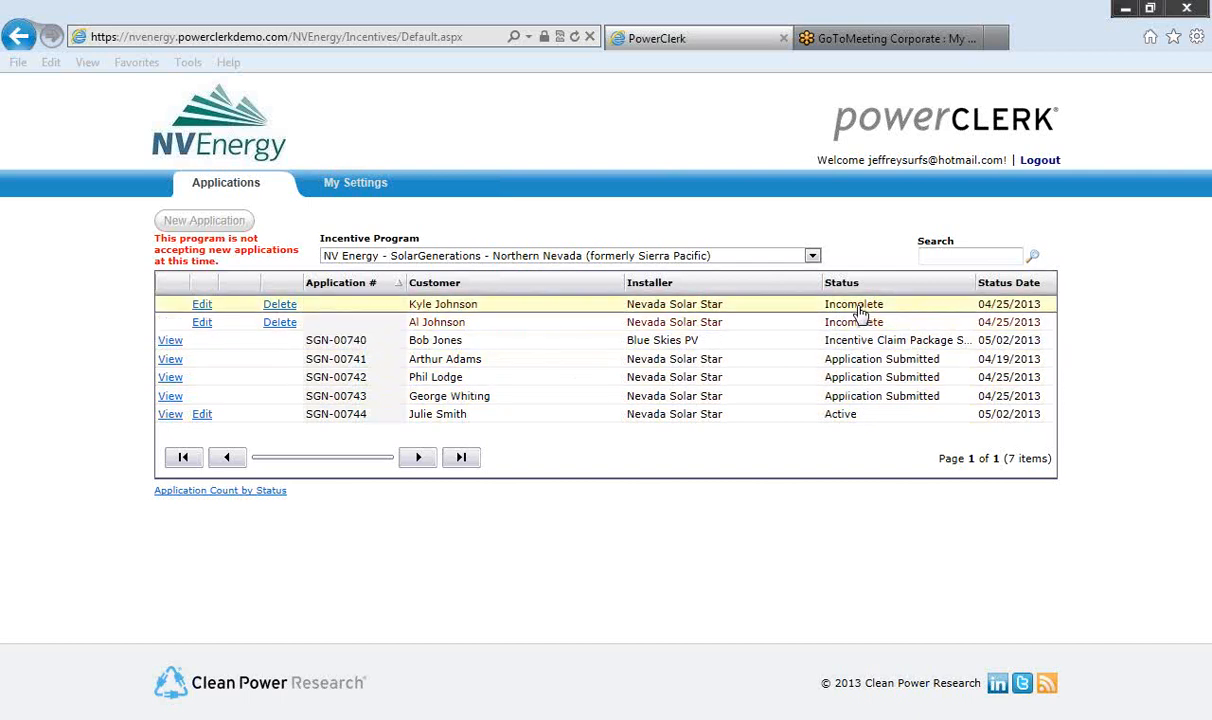
Step: Open the Active application's Incentive Claim Form for editing
{"action": "left_click", "coordinate": [202, 415]}
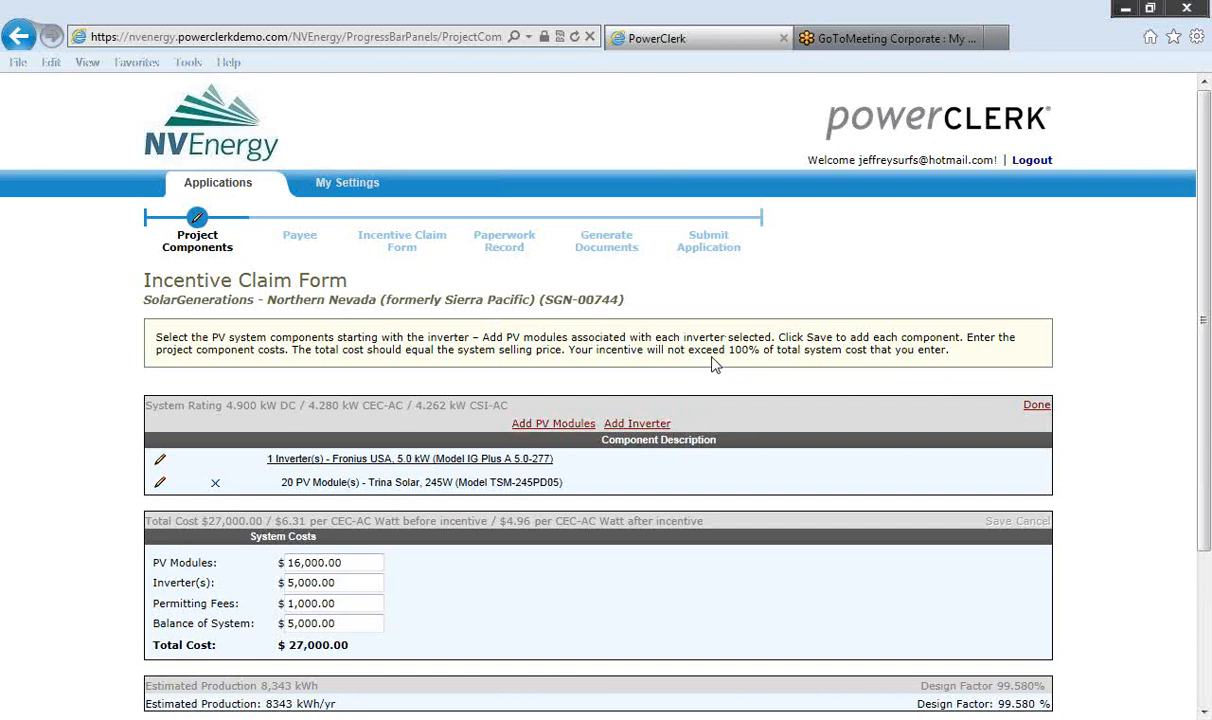
Step: Reveal the incentive calculation details: $1.35 × 4,279.680 W, rounded to $5,778.00
{"action": "scroll", "coordinate": [714, 365], "scroll_direction": "down", "scroll_amount": 2}
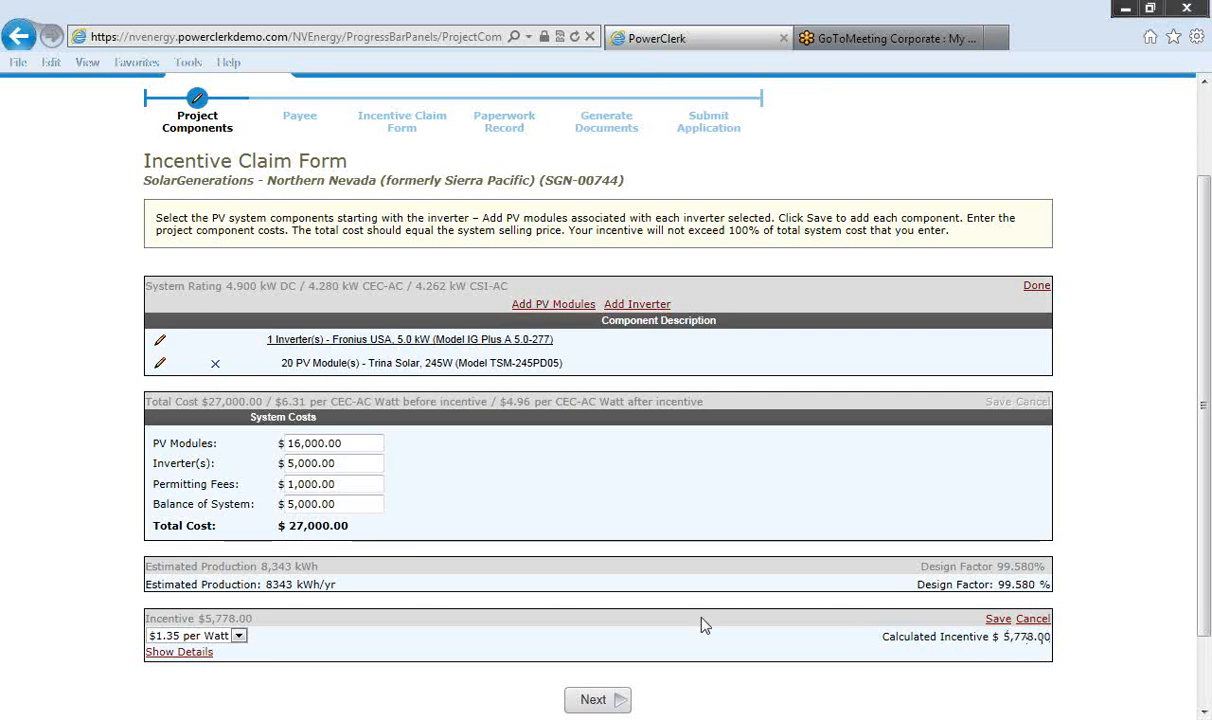
{"action": "left_click", "coordinate": [180, 652]}
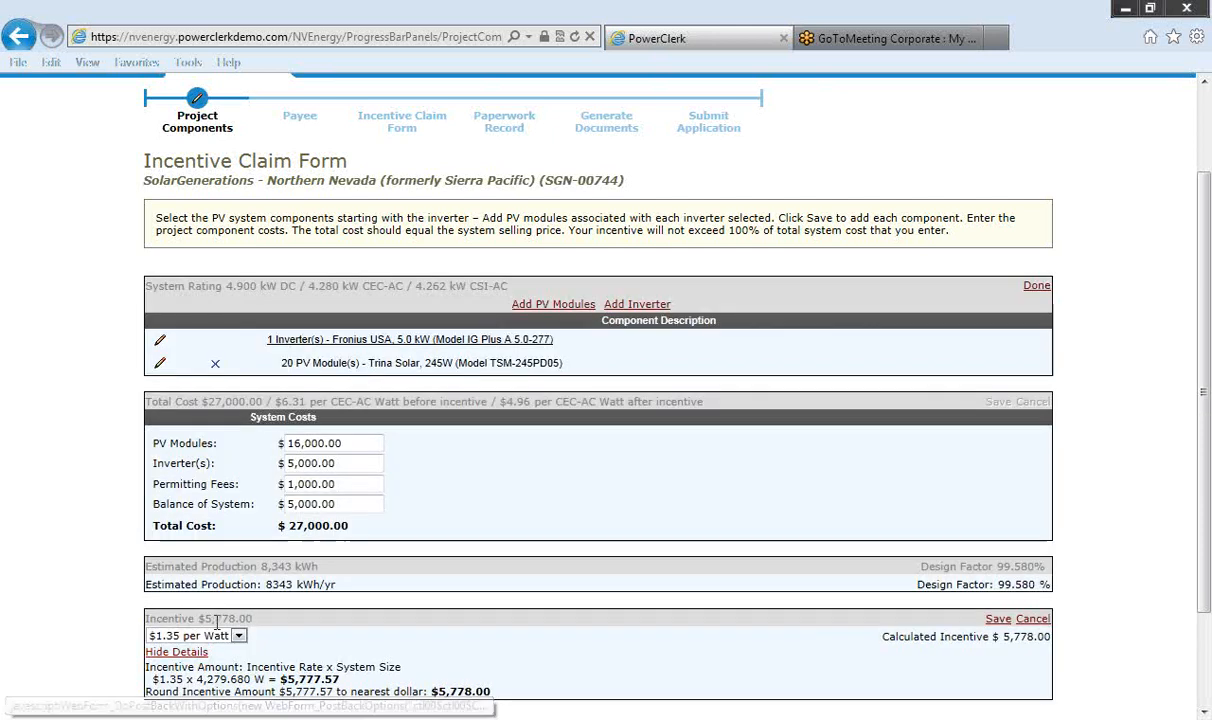
{"action": "scroll", "coordinate": [220, 595], "scroll_direction": "down", "scroll_amount": 3}
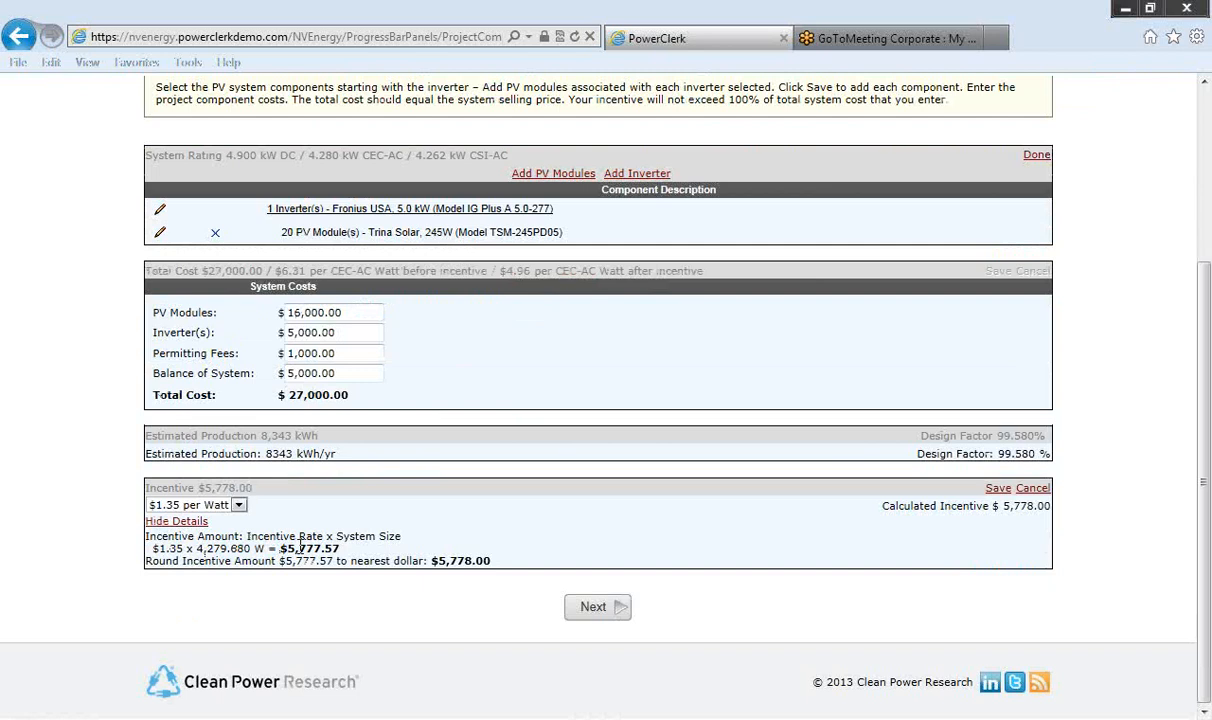
{"action": "scroll", "coordinate": [300, 545], "scroll_direction": "up", "scroll_amount": 3}
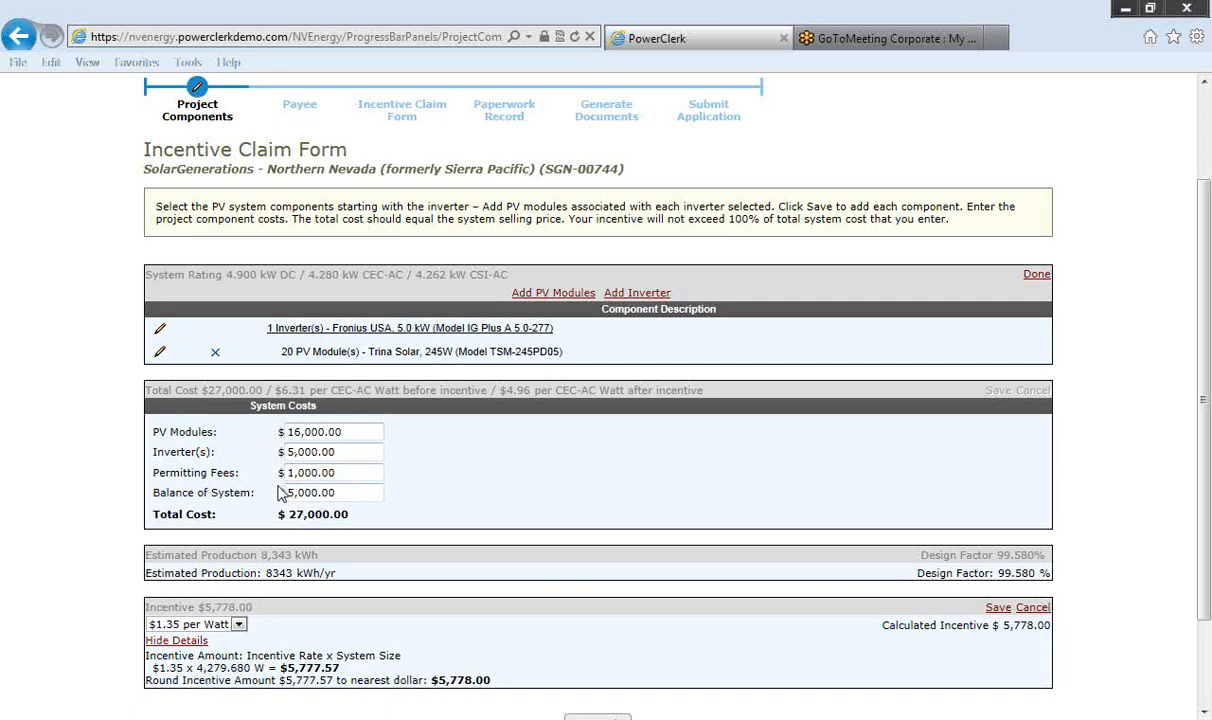
{"action": "scroll", "coordinate": [277, 490], "scroll_direction": "down", "scroll_amount": 2}
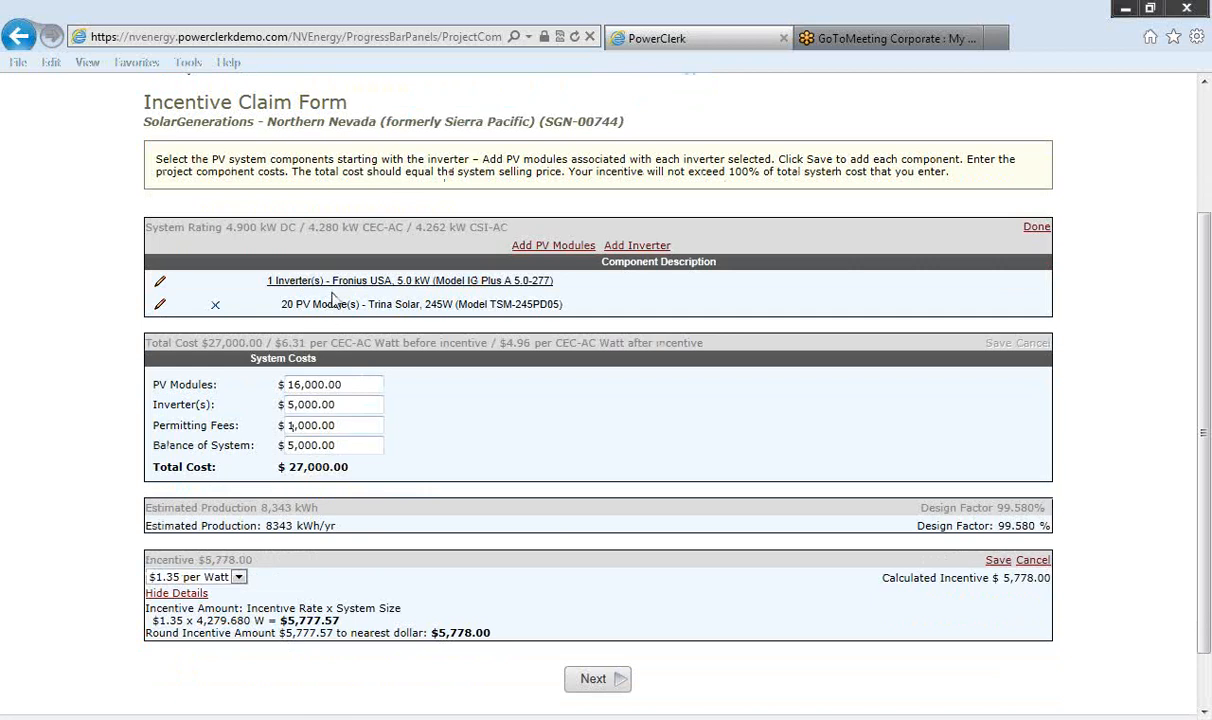
Step: On the Payee step, set 'Payee is...' to Host Customer
{"action": "left_click", "coordinate": [592, 684]}
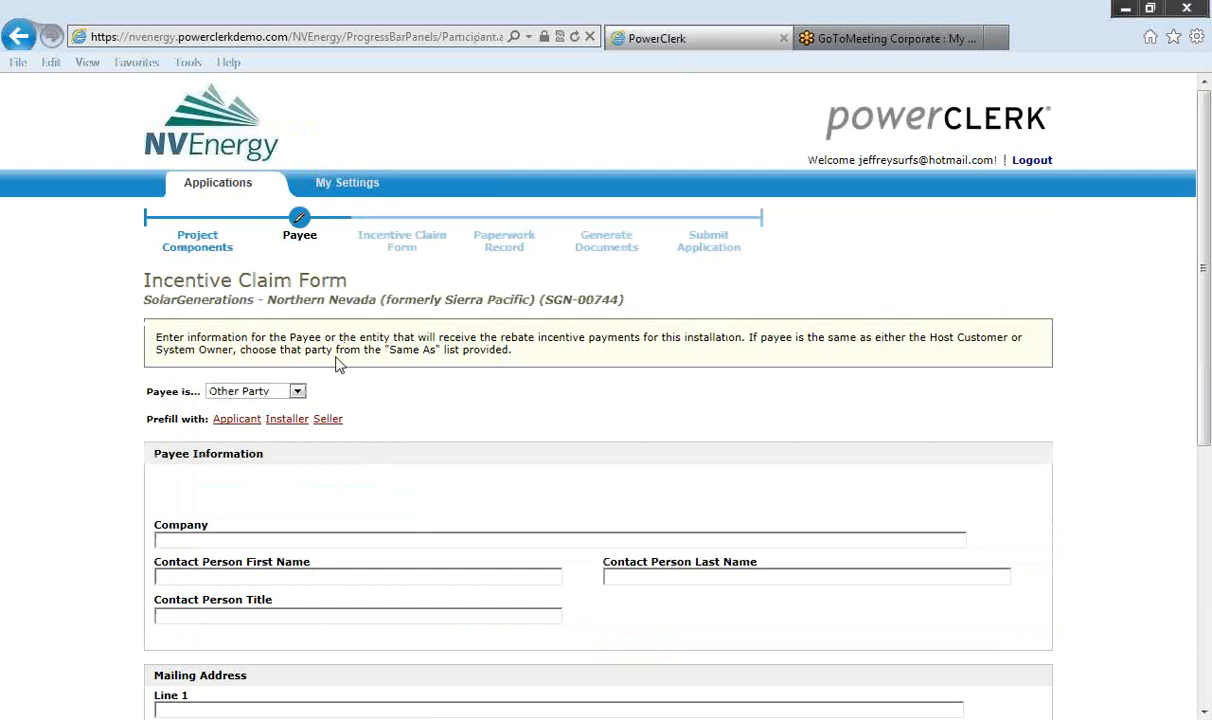
{"action": "left_click", "coordinate": [297, 393]}
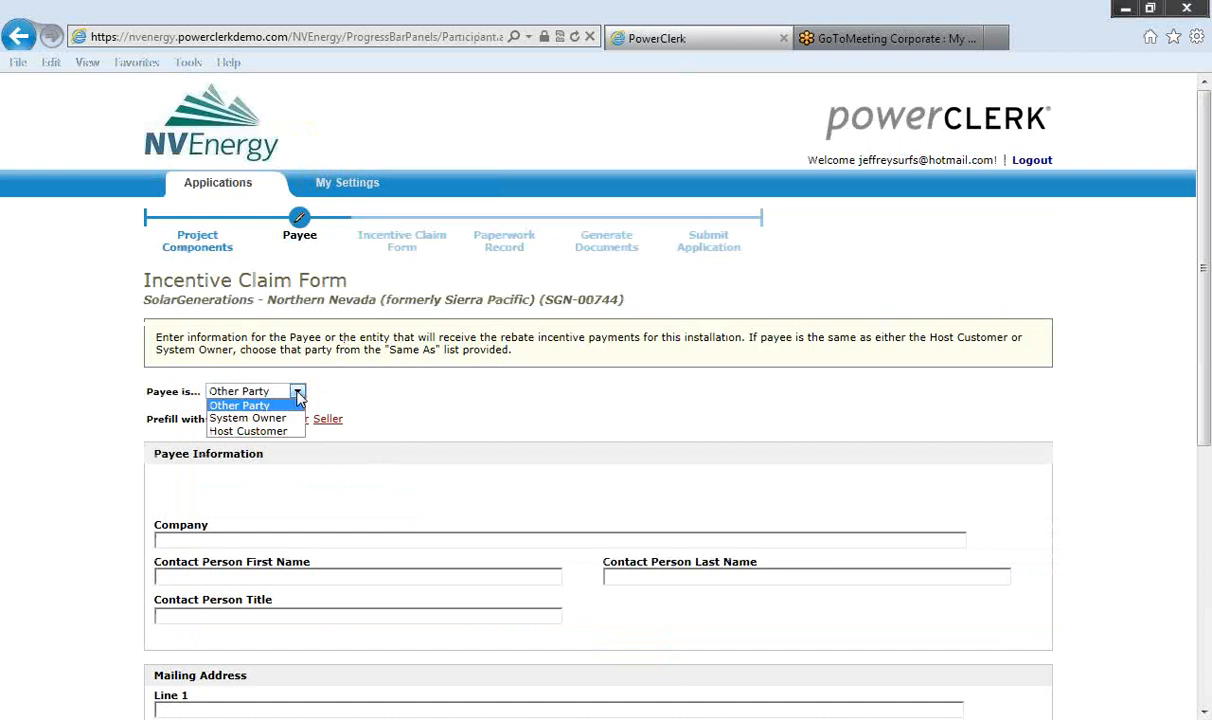
{"action": "left_click", "coordinate": [297, 395]}
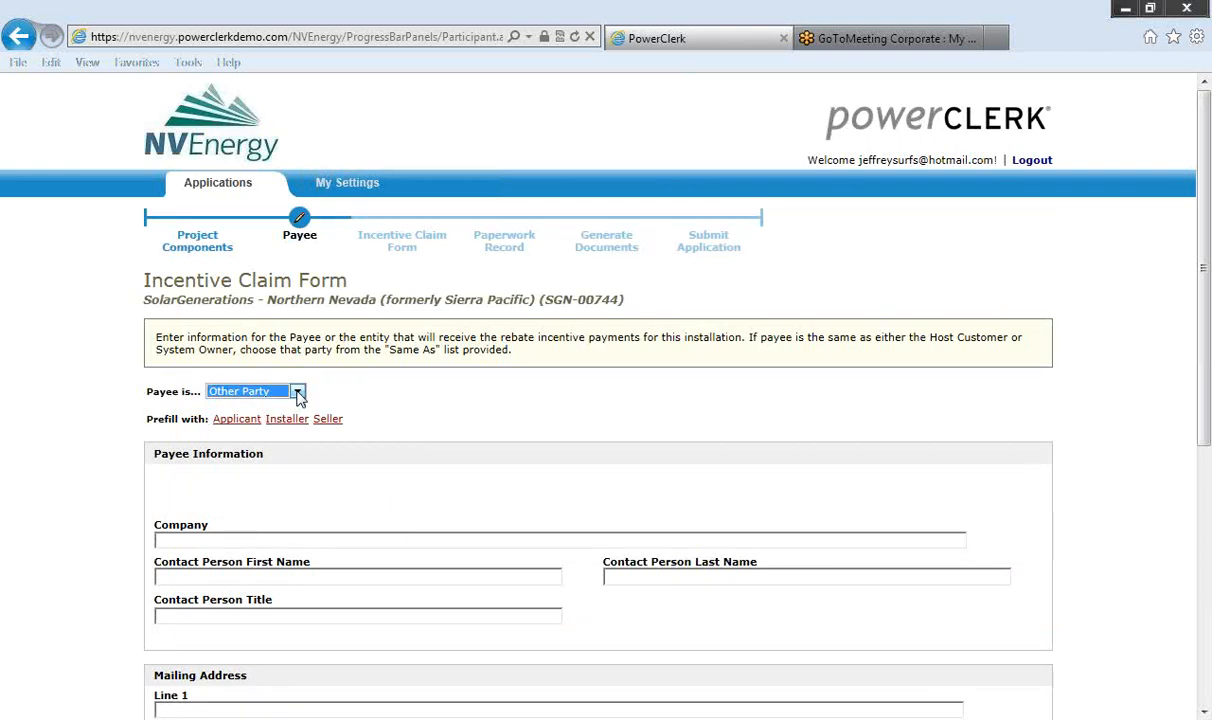
{"action": "left_click", "coordinate": [298, 392]}
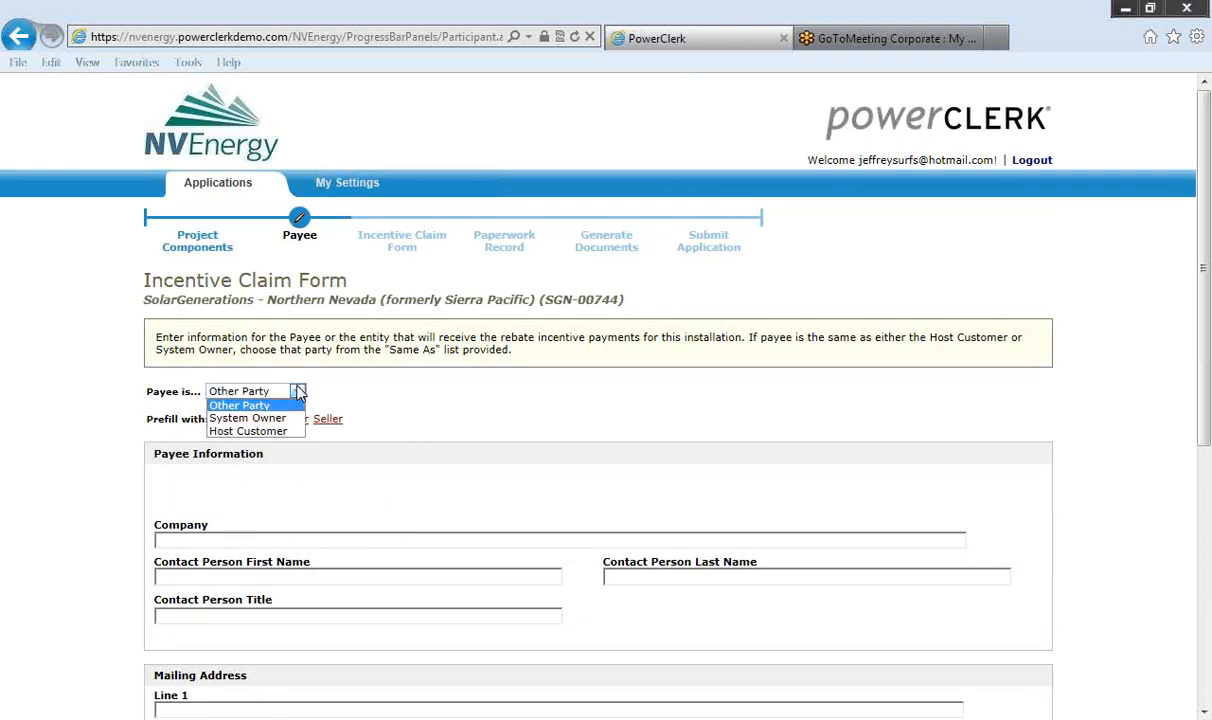
{"action": "left_click", "coordinate": [260, 431]}
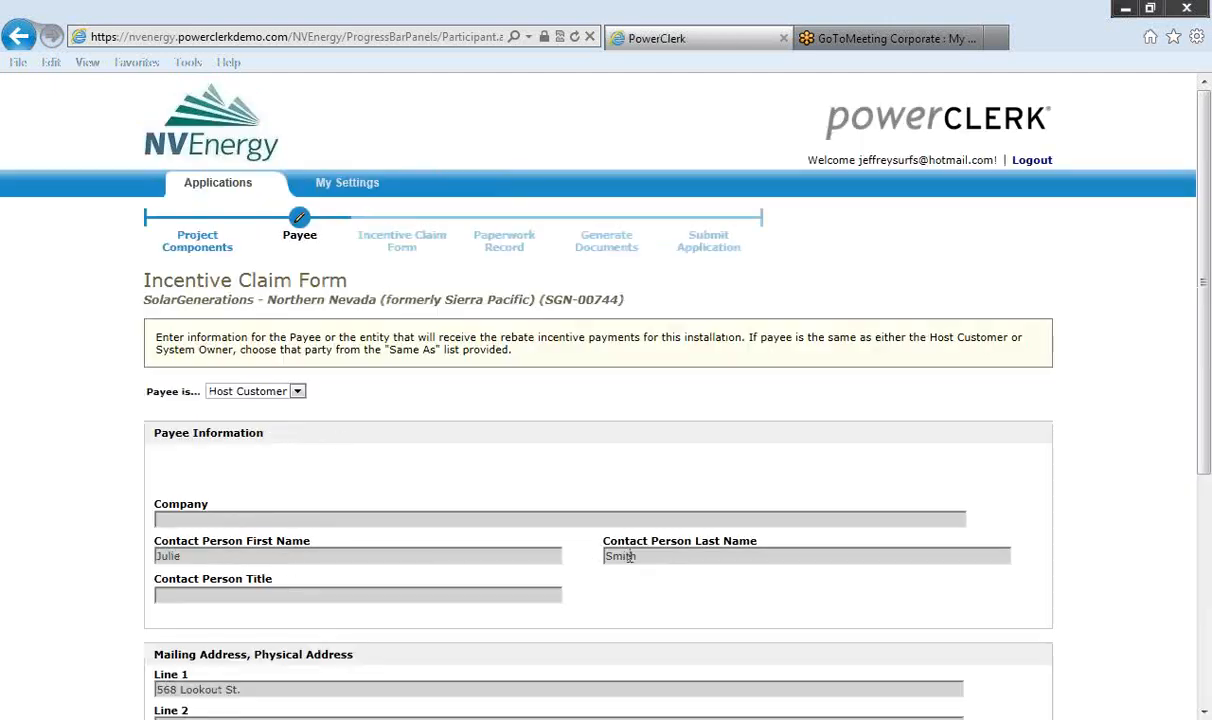
Step: Review the prefilled host customer contact details and continue to the Incentive Claim Form
{"action": "scroll", "coordinate": [630, 555], "scroll_direction": "down", "scroll_amount": 5}
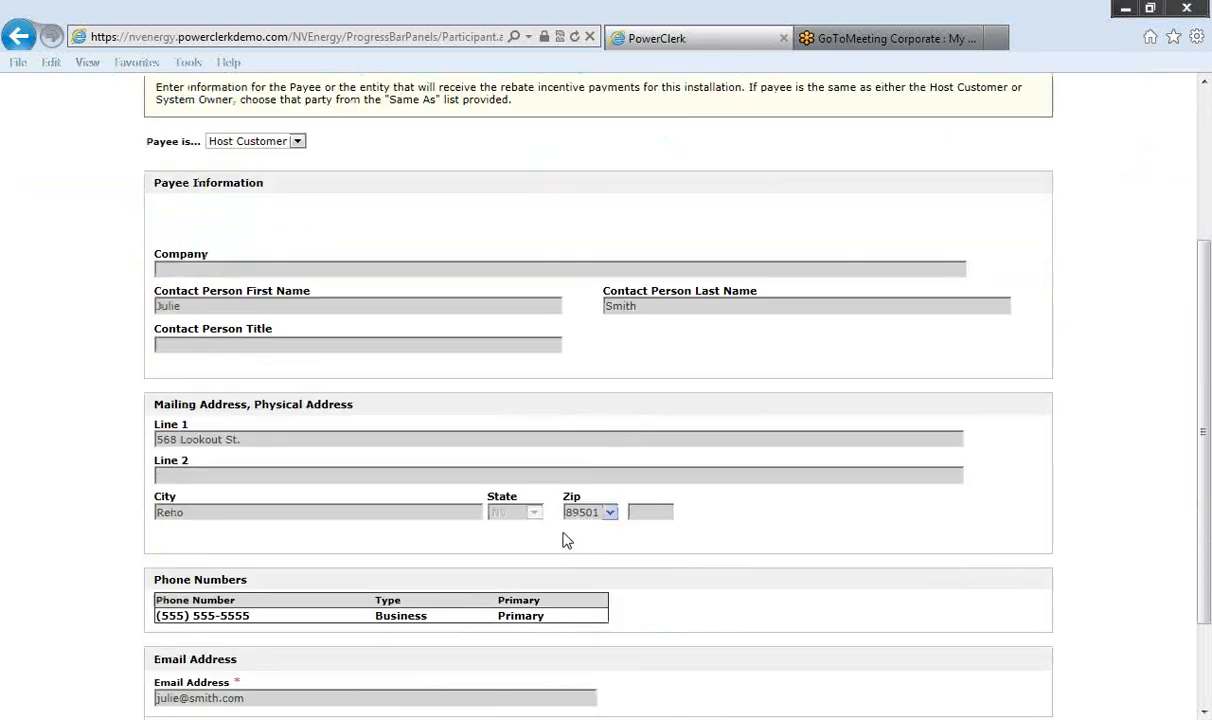
{"action": "scroll", "coordinate": [449, 498], "scroll_direction": "down", "scroll_amount": 2}
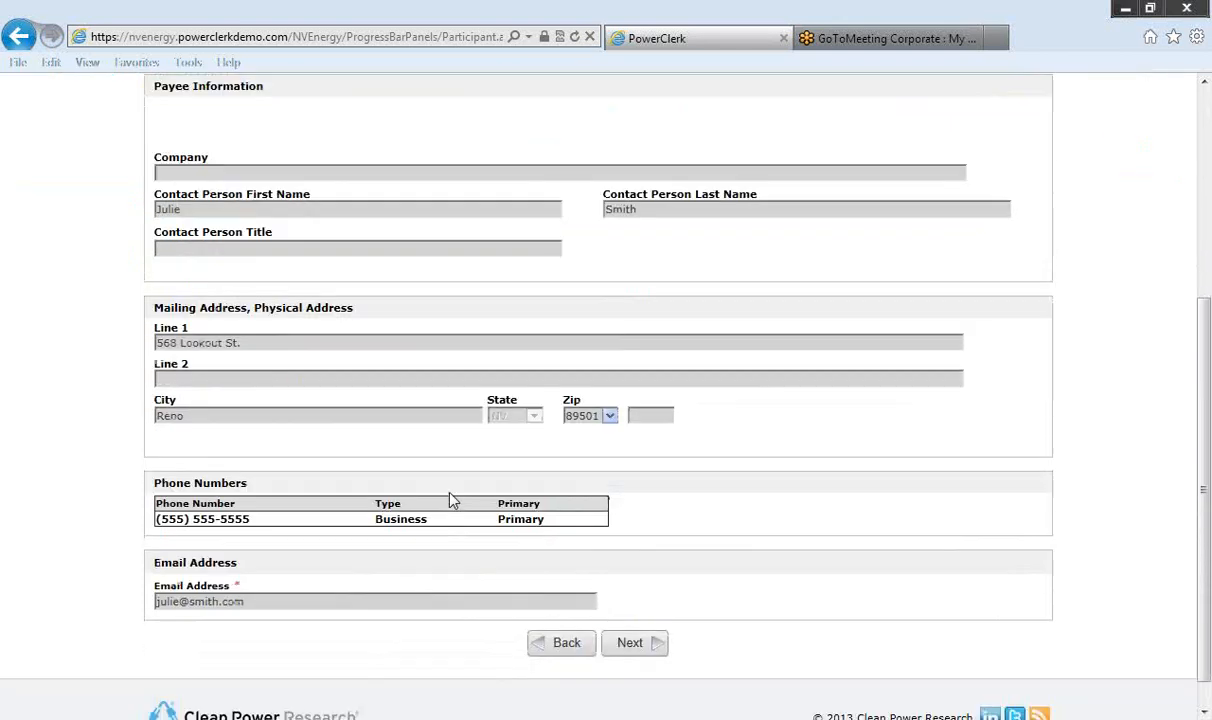
{"action": "scroll", "coordinate": [466, 527], "scroll_direction": "up", "scroll_amount": 3}
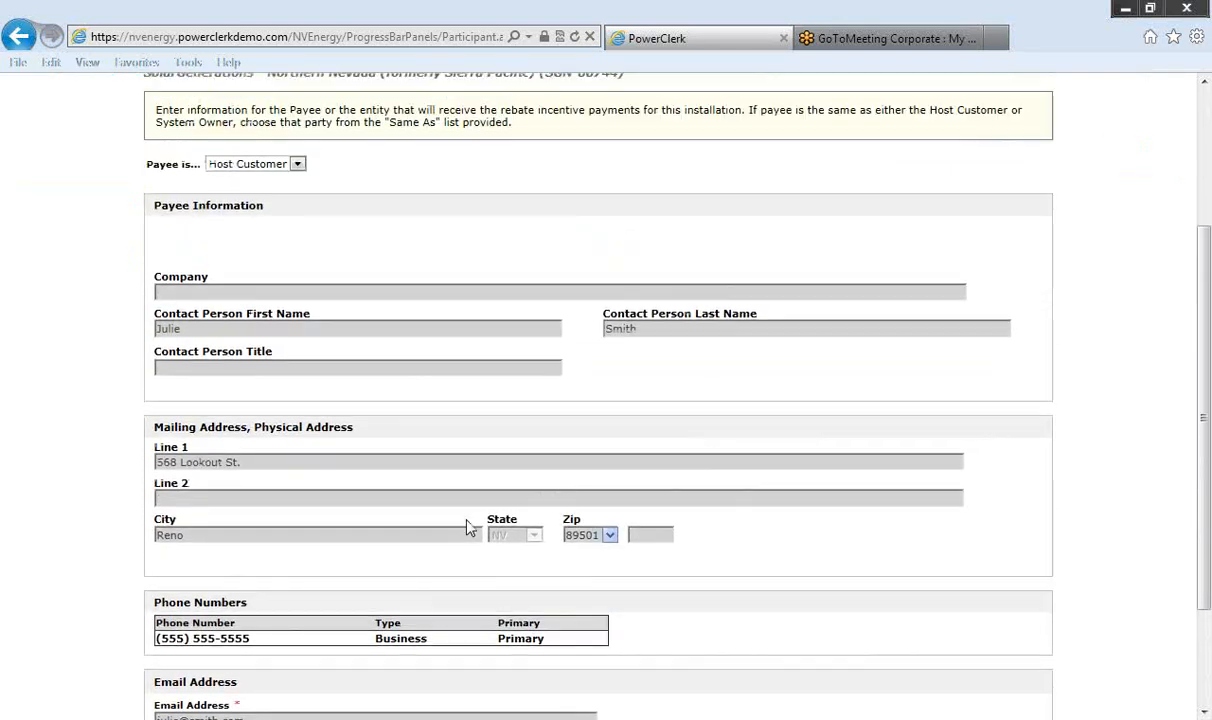
{"action": "scroll", "coordinate": [468, 527], "scroll_direction": "up", "scroll_amount": 1}
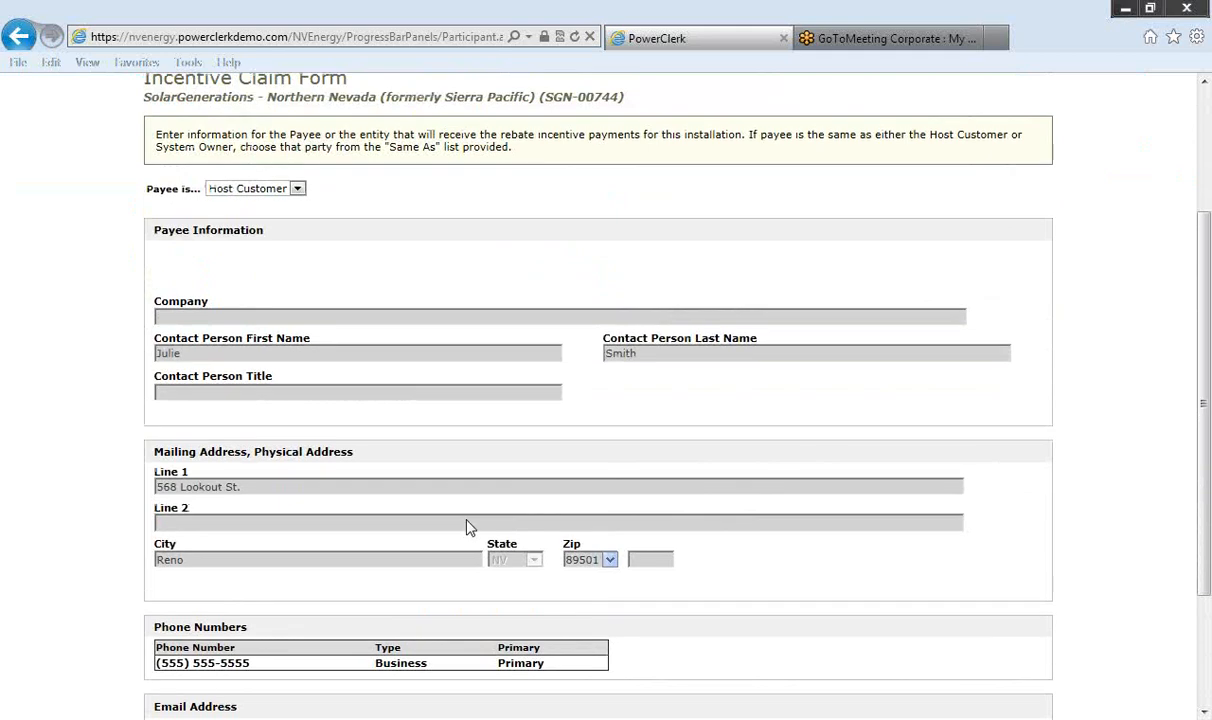
{"action": "scroll", "coordinate": [468, 527], "scroll_direction": "down", "scroll_amount": 4}
{"action": "left_click", "coordinate": [637, 611]}
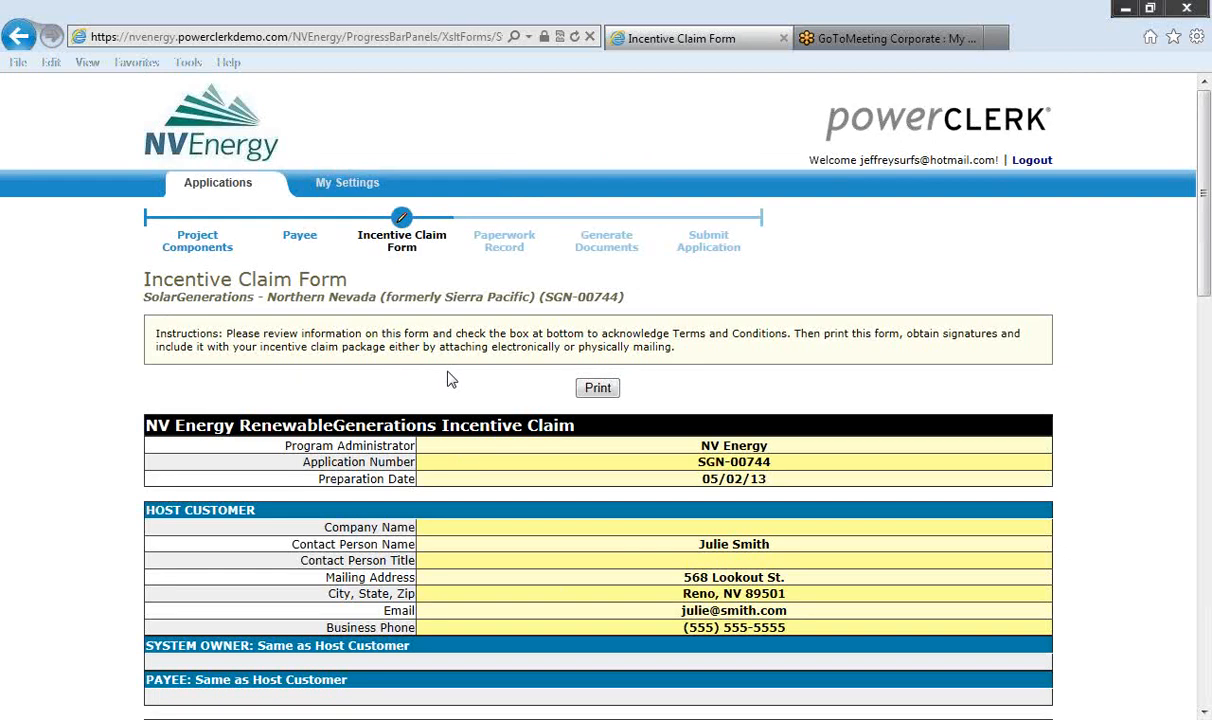
{"action": "scroll", "coordinate": [448, 379], "scroll_direction": "down", "scroll_amount": 1}
{"action": "scroll", "coordinate": [448, 379], "scroll_direction": "down", "scroll_amount": 1}
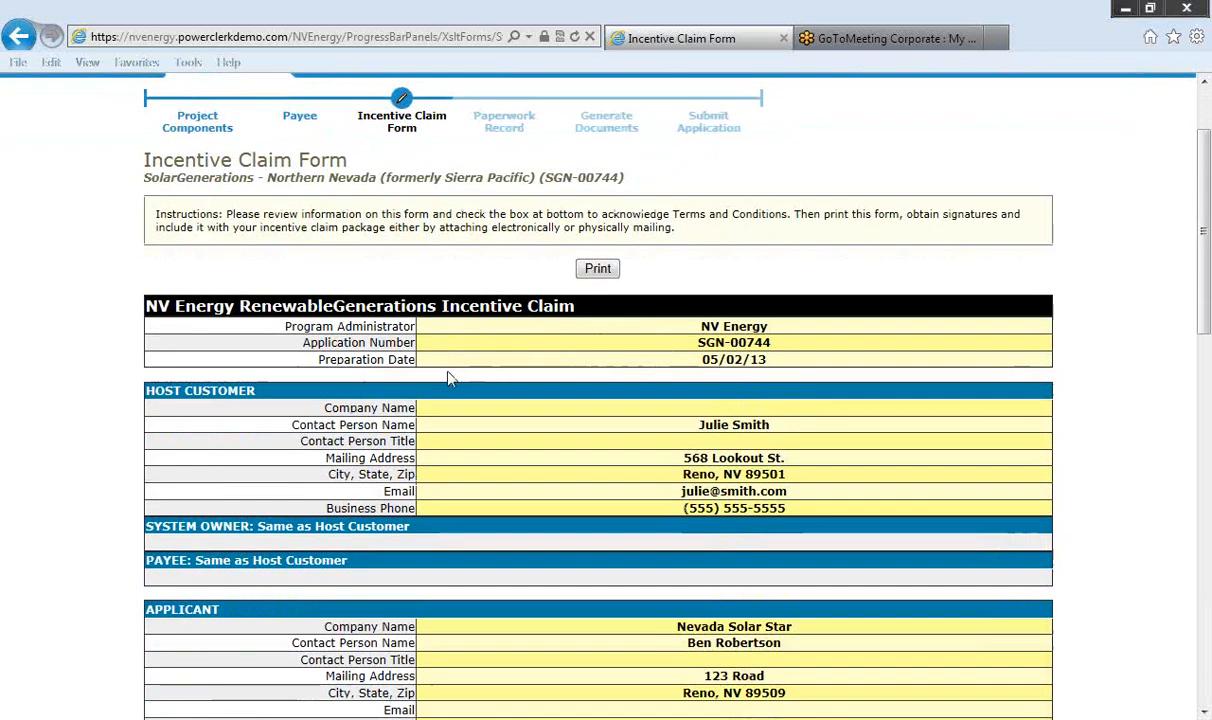
{"action": "scroll", "coordinate": [448, 379], "scroll_direction": "down", "scroll_amount": 1}
{"action": "scroll", "coordinate": [448, 379], "scroll_direction": "down", "scroll_amount": 1}
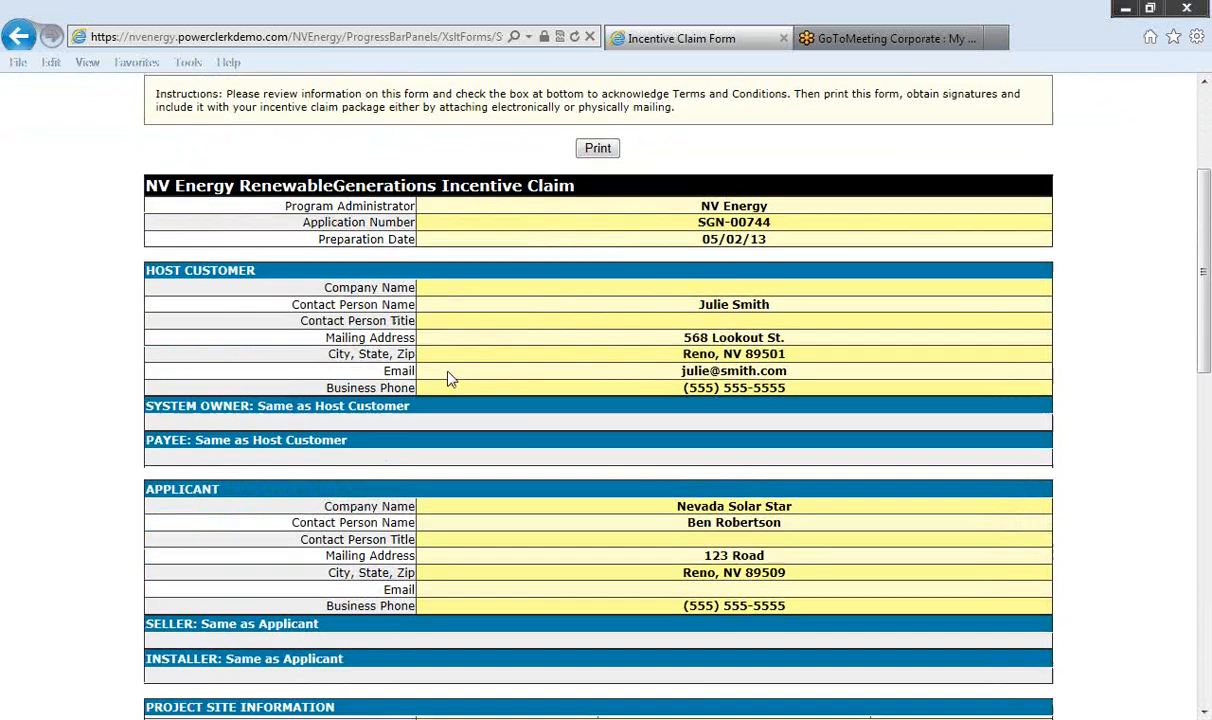
{"action": "scroll", "coordinate": [448, 379], "scroll_direction": "down", "scroll_amount": 1}
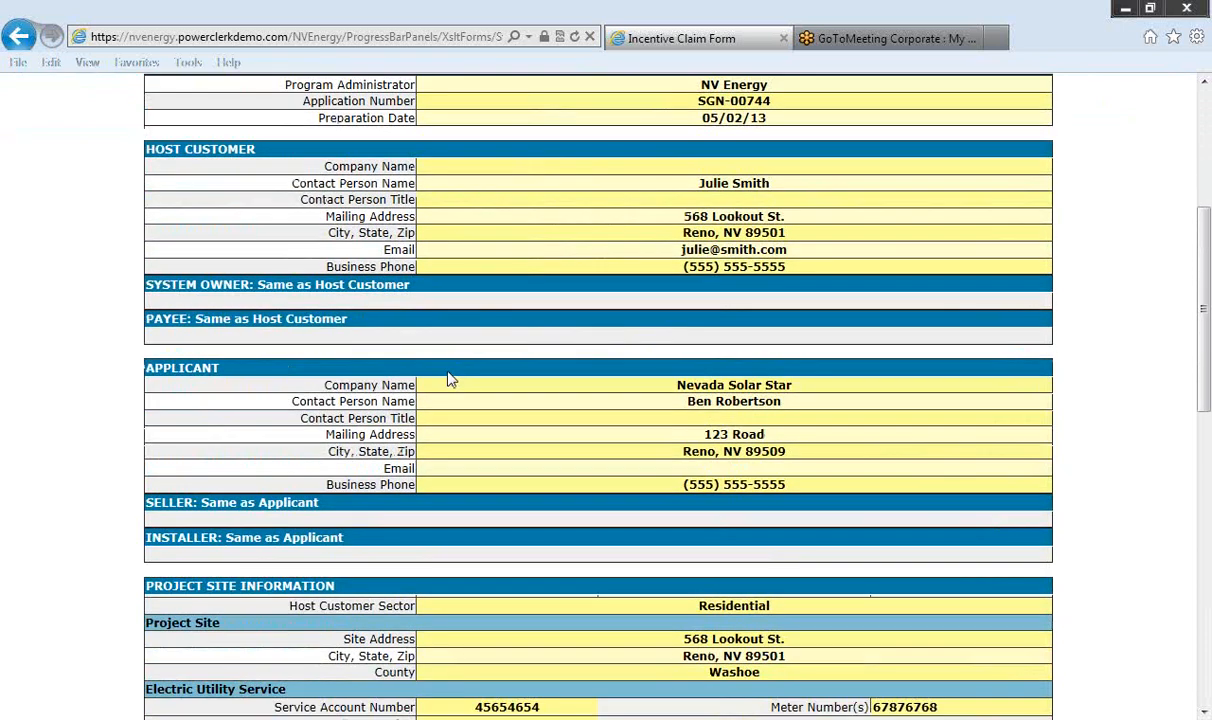
{"action": "scroll", "coordinate": [448, 379], "scroll_direction": "down", "scroll_amount": 1}
{"action": "scroll", "coordinate": [448, 379], "scroll_direction": "down", "scroll_amount": 1}
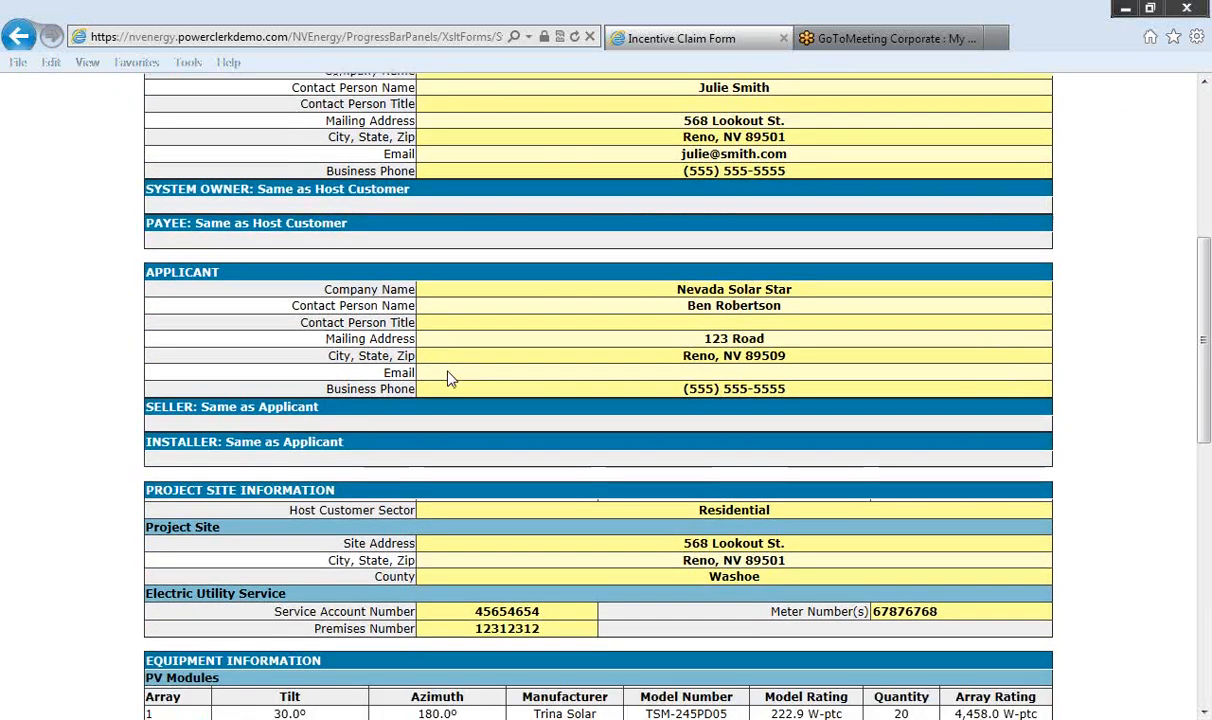
{"action": "scroll", "coordinate": [448, 379], "scroll_direction": "down", "scroll_amount": 1}
{"action": "scroll", "coordinate": [448, 379], "scroll_direction": "down", "scroll_amount": 1}
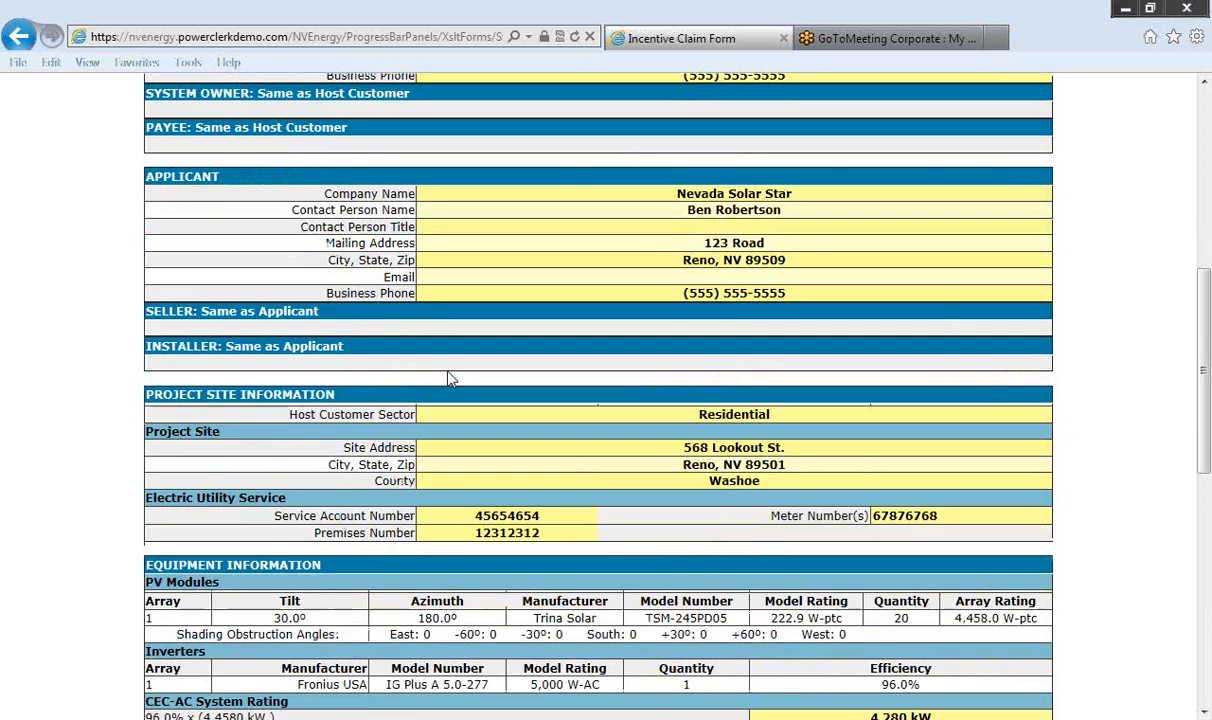
{"action": "scroll", "coordinate": [448, 379], "scroll_direction": "down", "scroll_amount": 1}
{"action": "scroll", "coordinate": [448, 379], "scroll_direction": "down", "scroll_amount": 2}
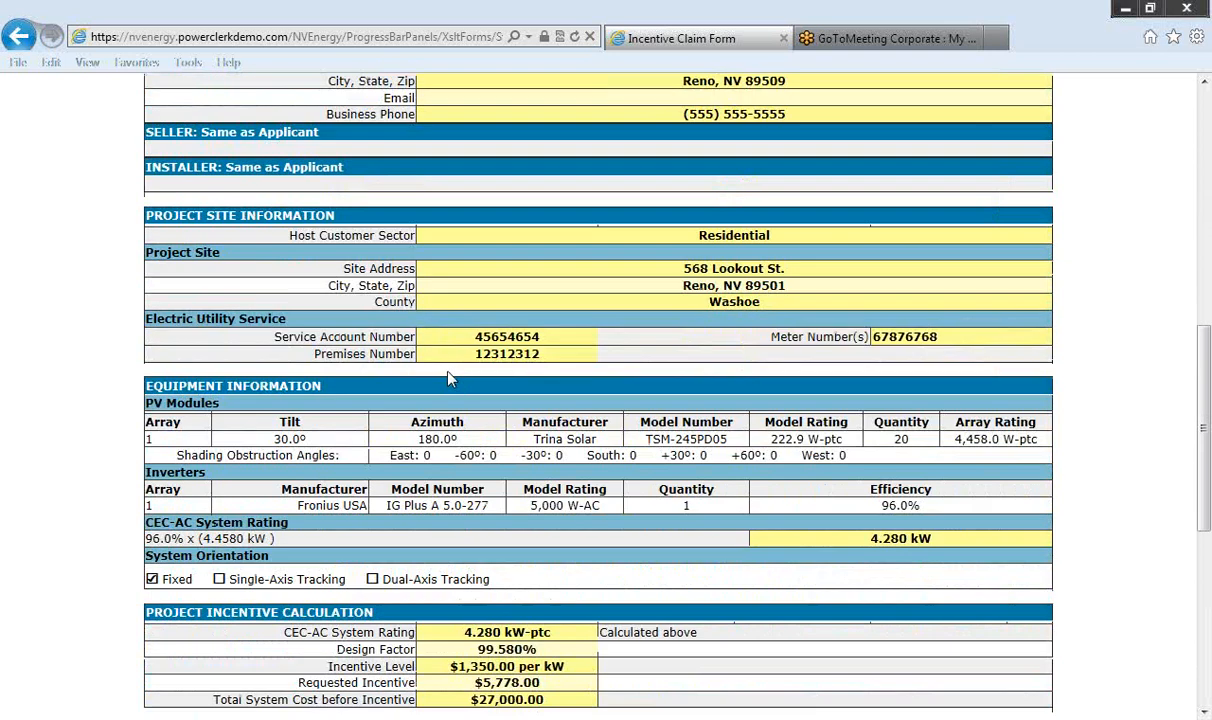
{"action": "scroll", "coordinate": [448, 379], "scroll_direction": "down", "scroll_amount": 1}
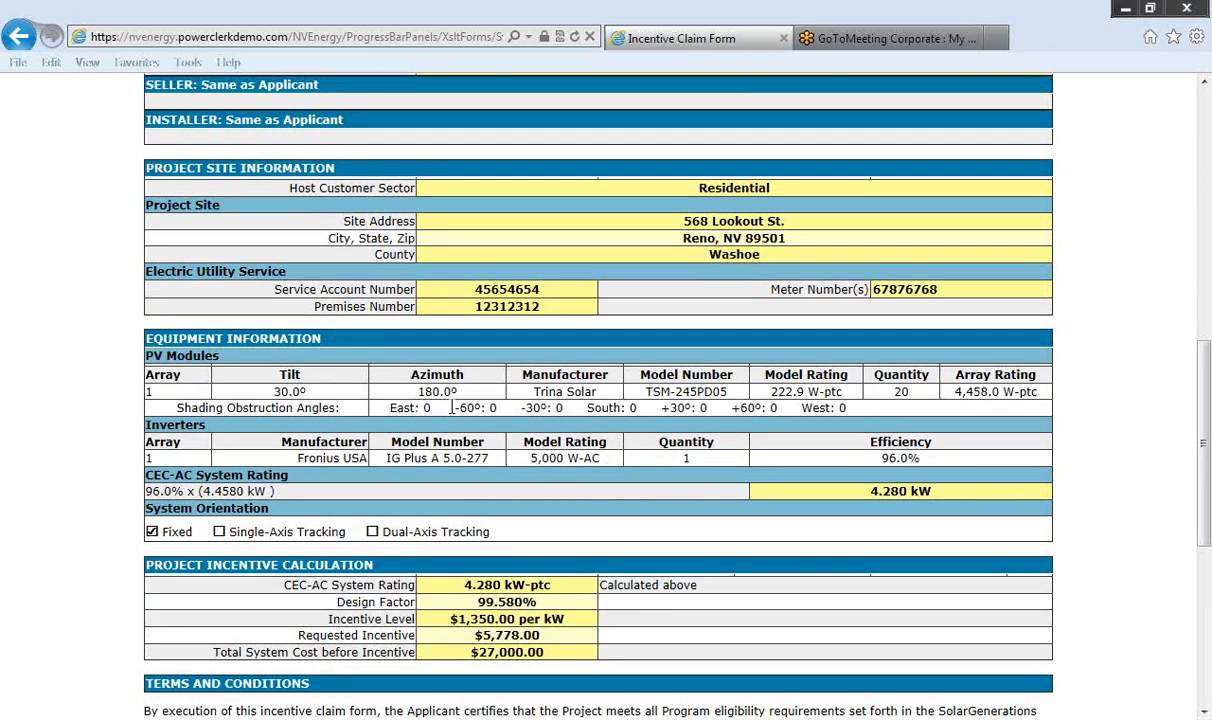
{"action": "scroll", "coordinate": [452, 407], "scroll_direction": "down", "scroll_amount": 3}
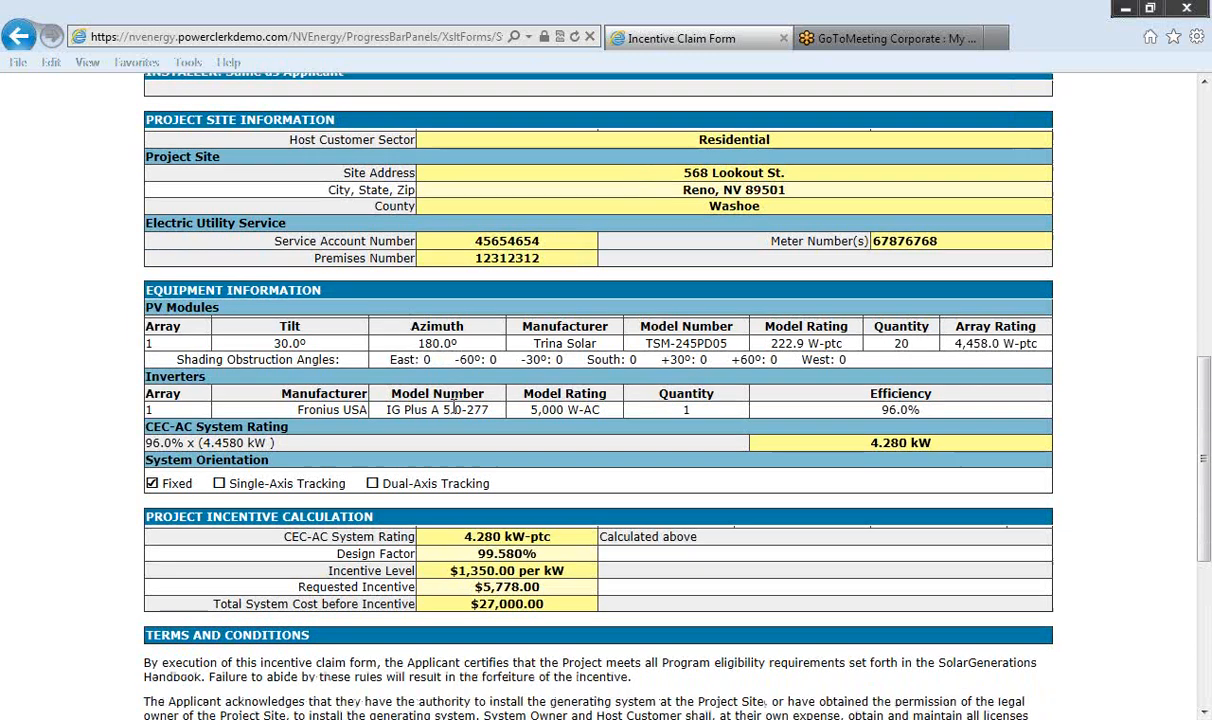
{"action": "scroll", "coordinate": [453, 405], "scroll_direction": "down", "scroll_amount": 3}
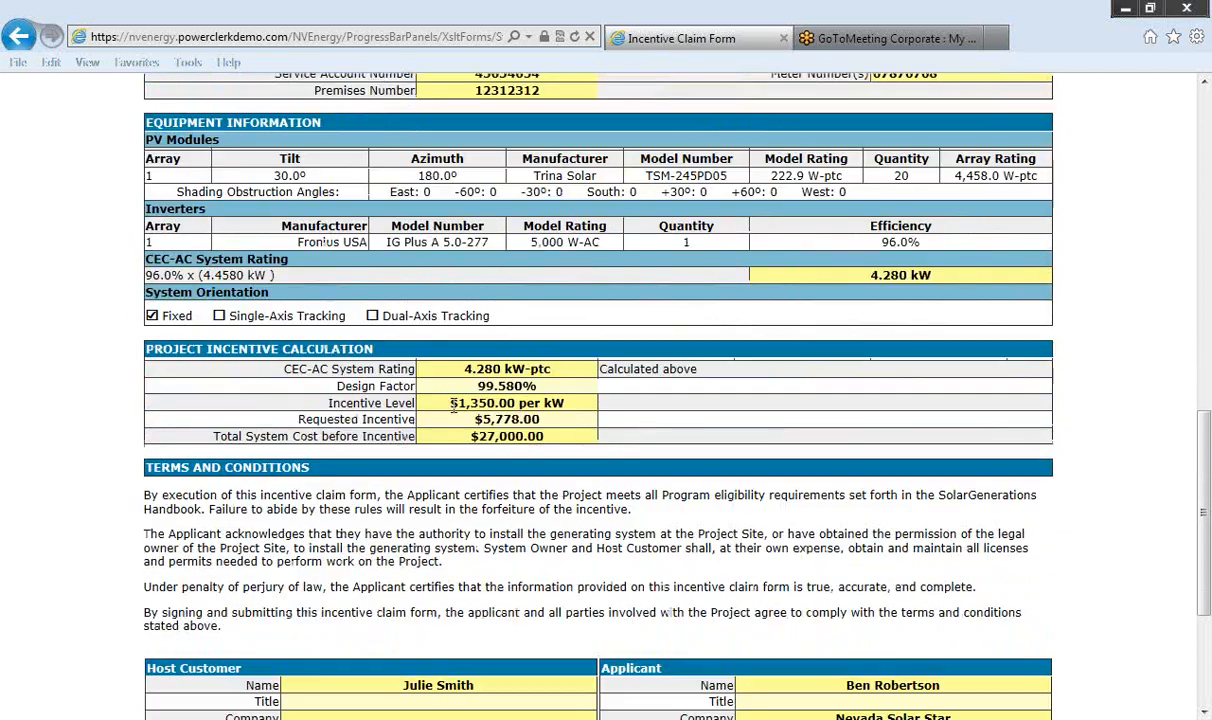
{"action": "scroll", "coordinate": [455, 413], "scroll_direction": "down", "scroll_amount": 2}
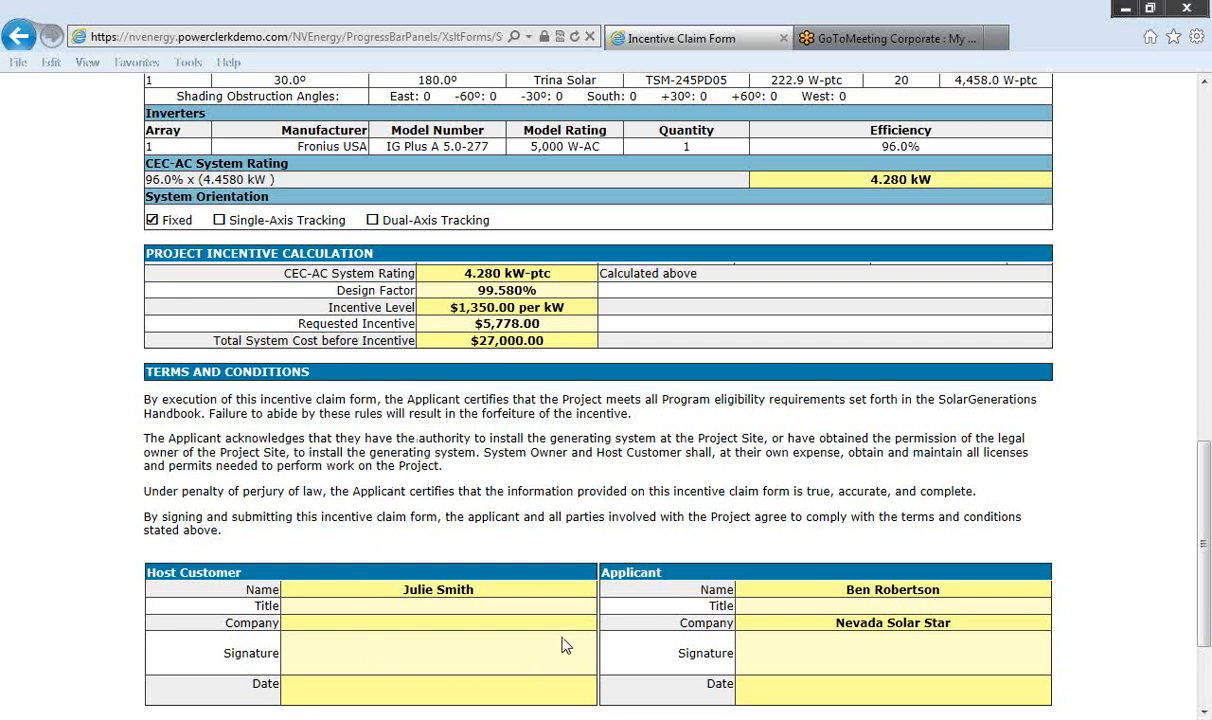
{"action": "scroll", "coordinate": [565, 614], "scroll_direction": "down", "scroll_amount": 1}
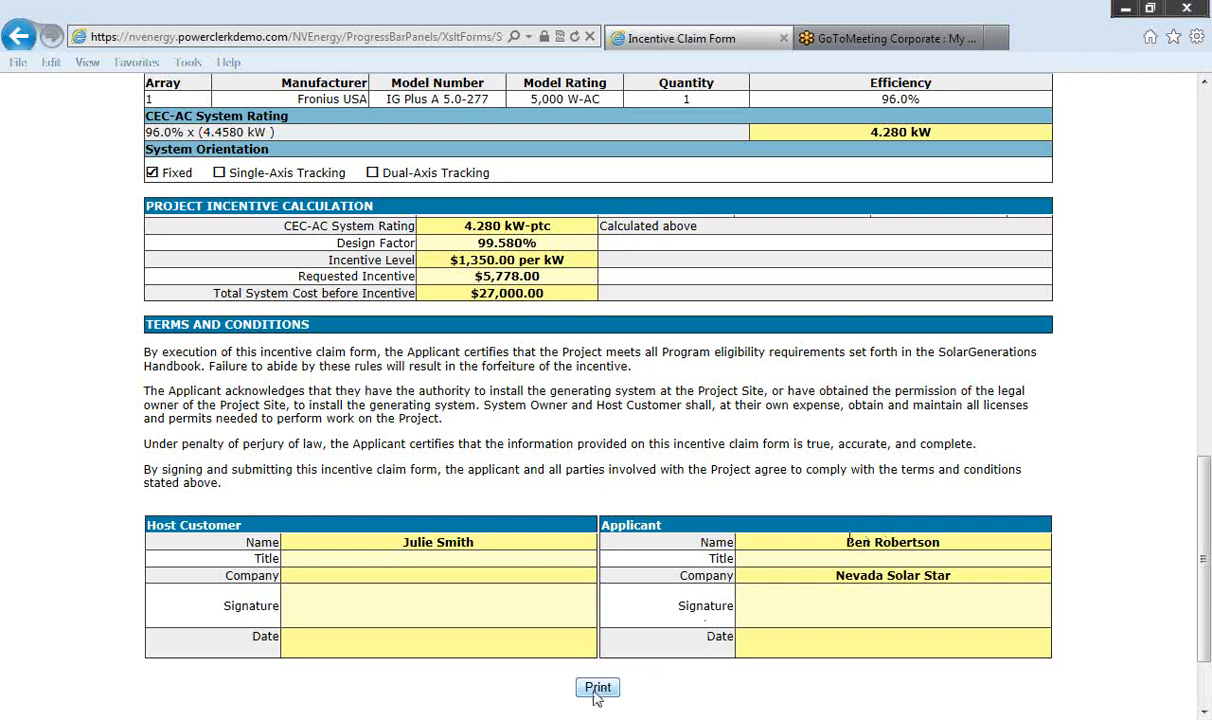
{"action": "scroll", "coordinate": [595, 697], "scroll_direction": "up", "scroll_amount": 10}
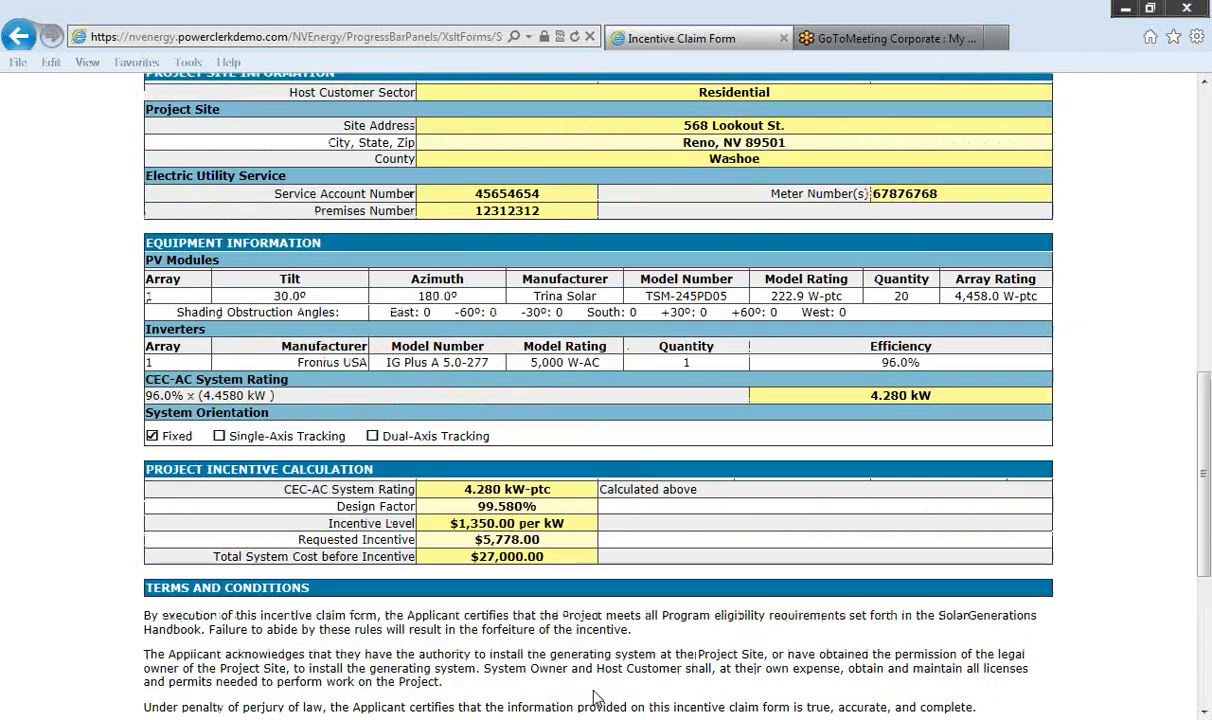
{"action": "scroll", "coordinate": [595, 697], "scroll_direction": "up", "scroll_amount": 8}
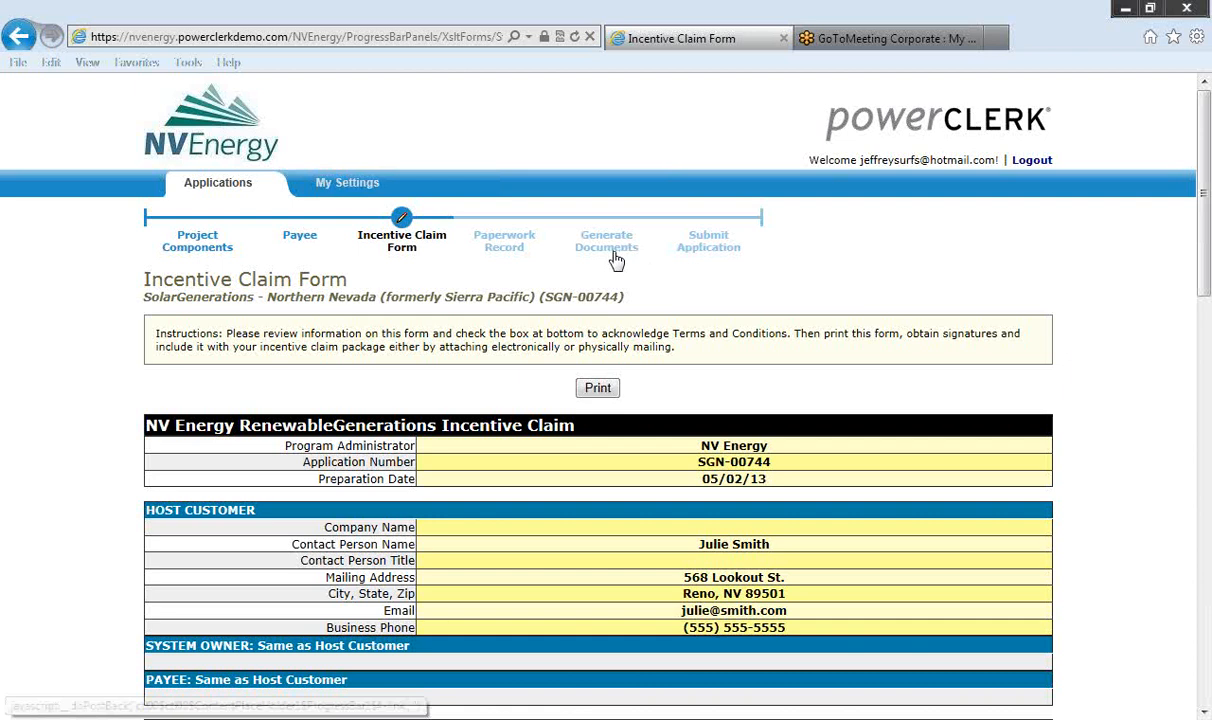
Step: Review the Paperwork Record checklist, then go to the Generate Documents step
{"action": "left_click", "coordinate": [503, 256]}
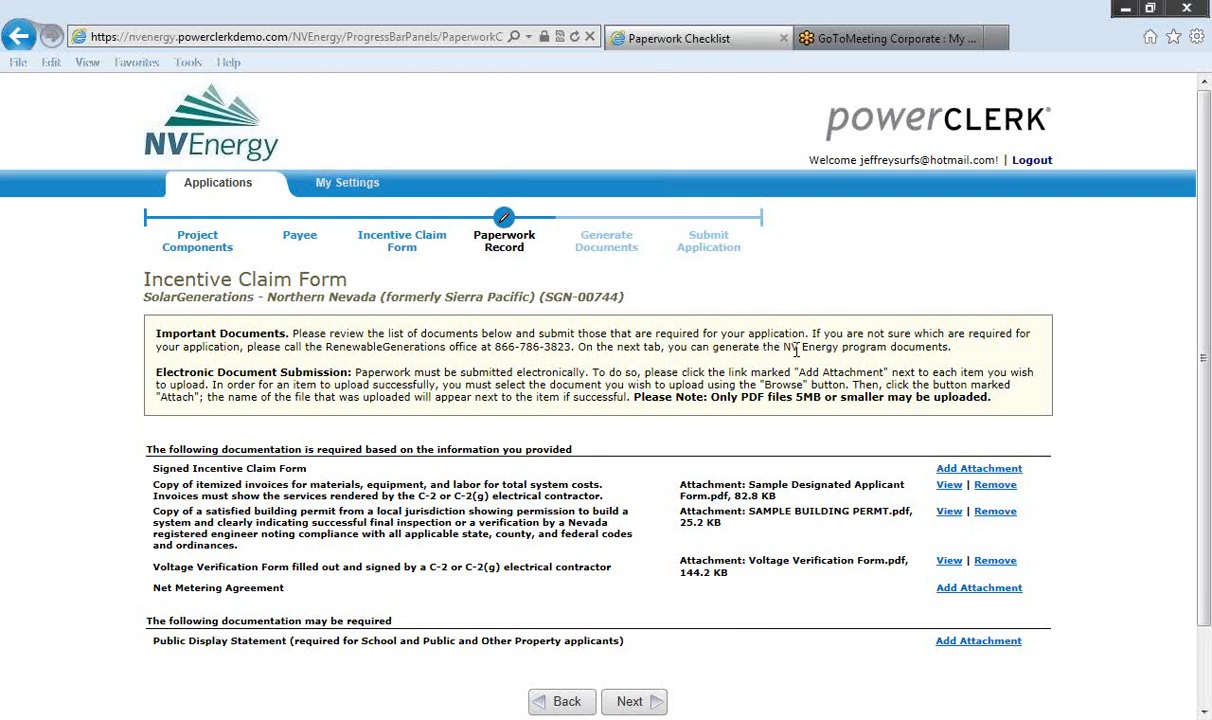
{"action": "left_click", "coordinate": [600, 255]}
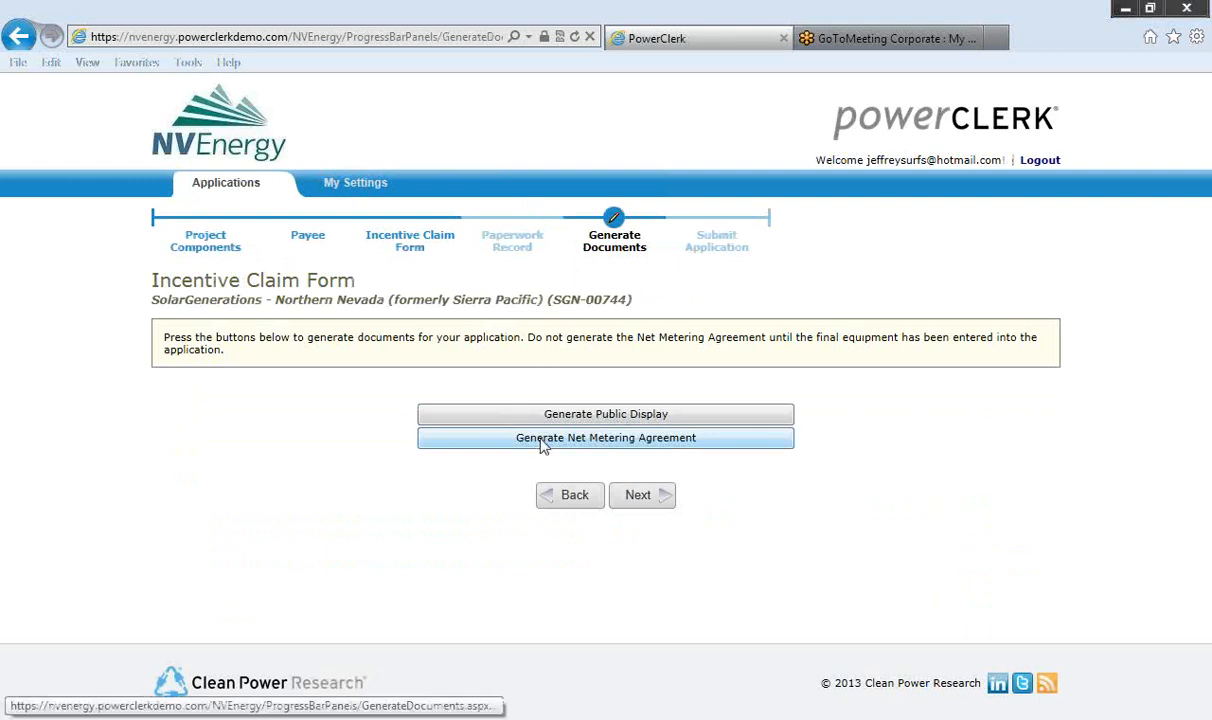
Step: Generate the Net Metering Agreement (dgtNMA_ResSmBus2.pdf) and open it in Adobe Acrobat
{"action": "left_click", "coordinate": [541, 440]}
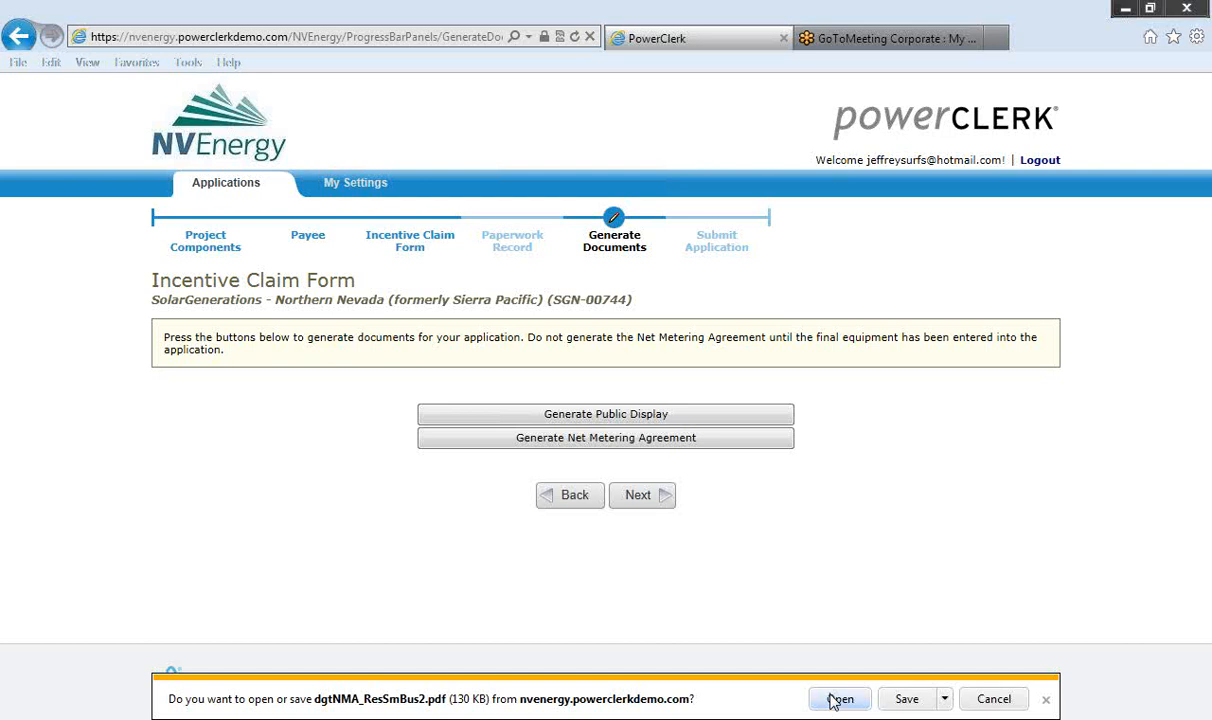
{"action": "left_click", "coordinate": [838, 700]}
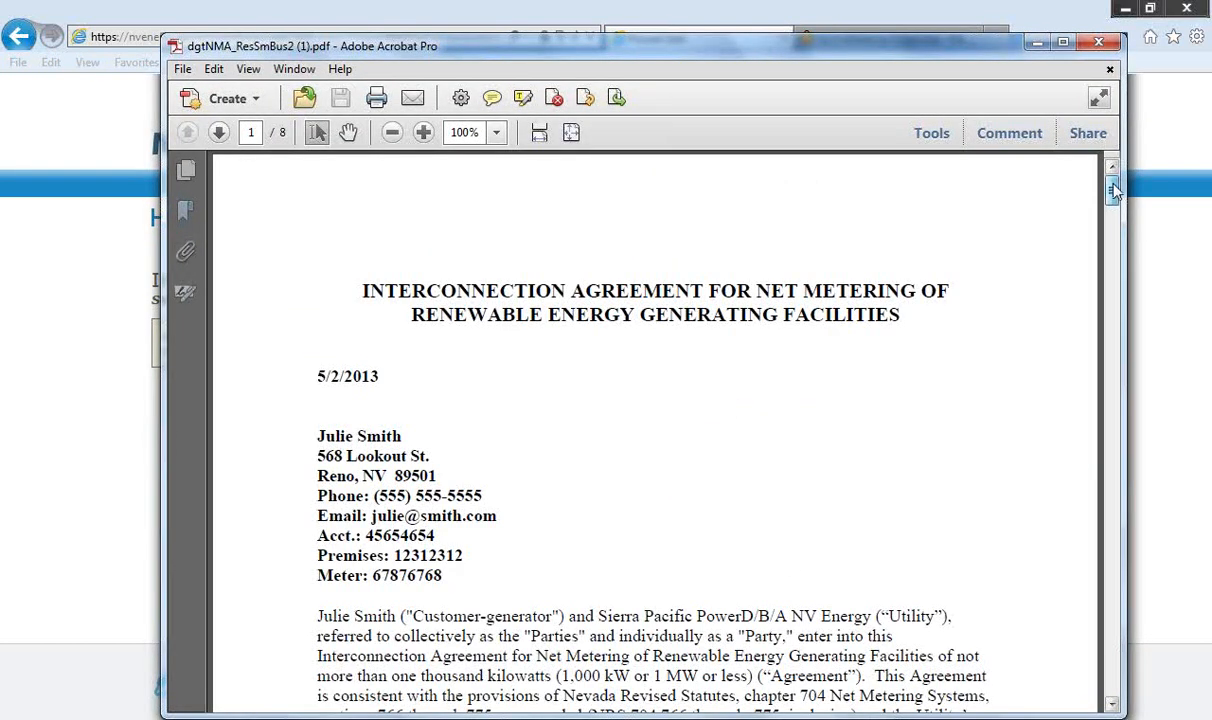
Step: Read through the 8-page Net Metering Agreement PDF, then close it
{"action": "left_click_drag", "start_coordinate": [1113, 192], "coordinate": [1114, 521]}
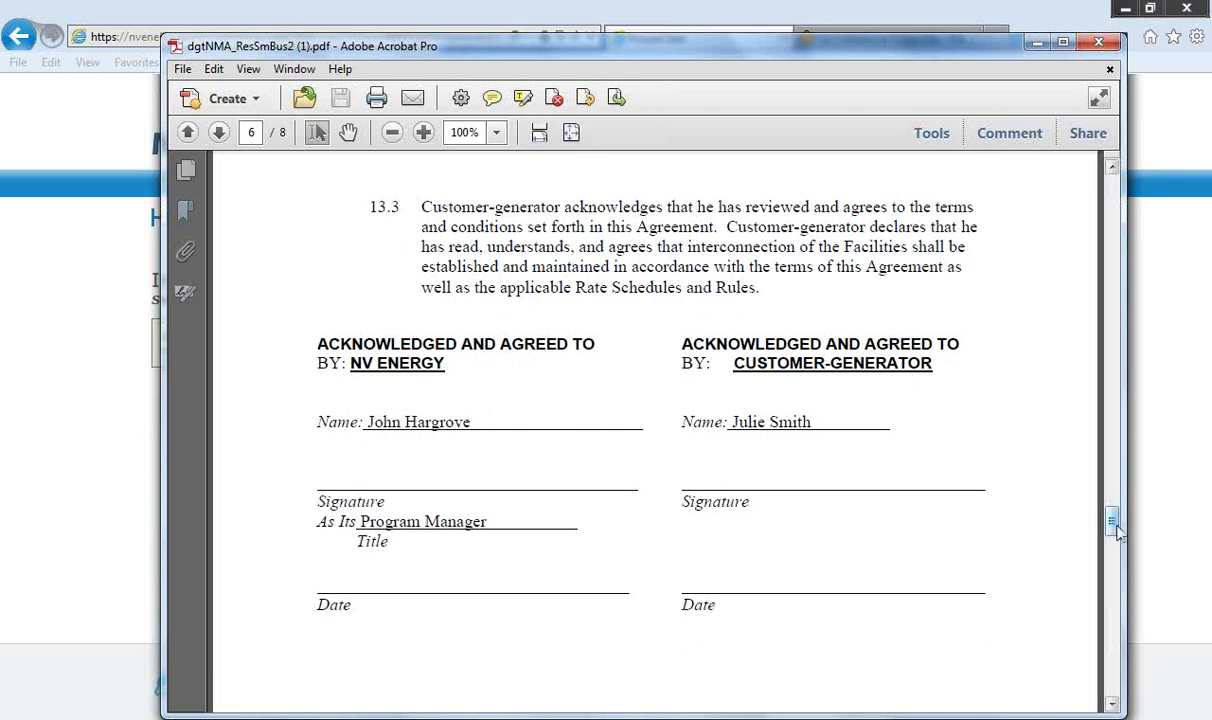
{"action": "left_click_drag", "start_coordinate": [1118, 533], "coordinate": [1114, 660]}
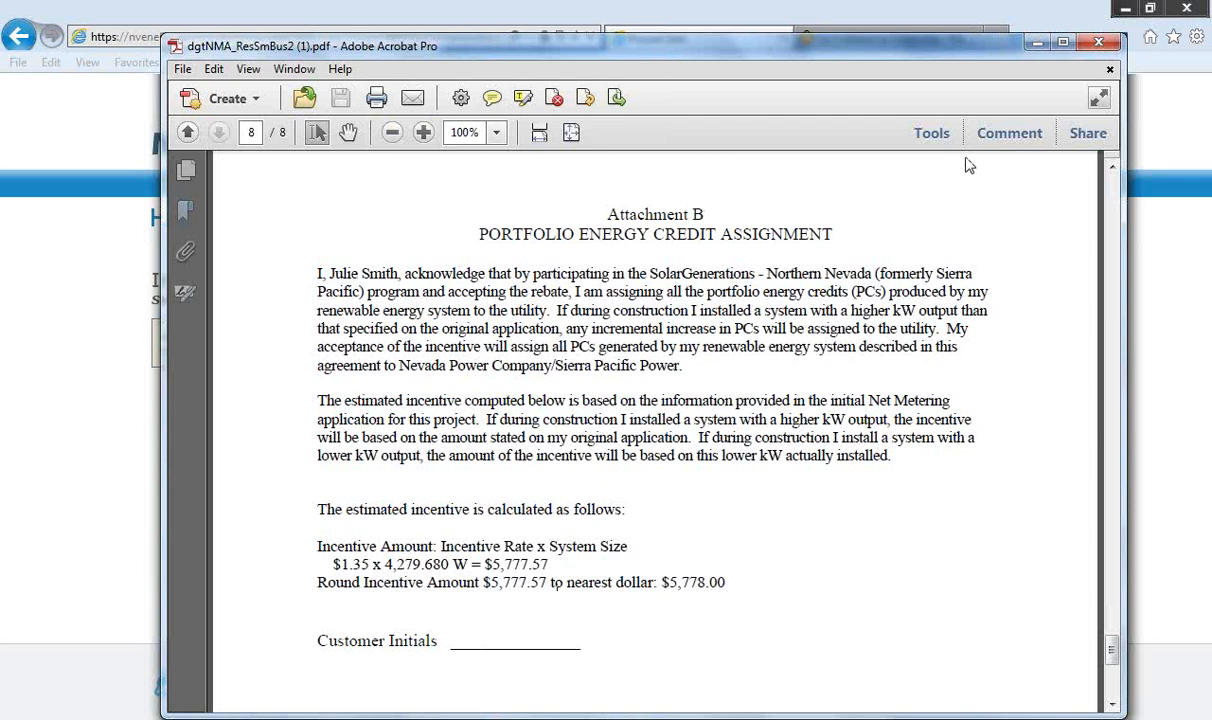
{"action": "left_click", "coordinate": [1100, 46]}
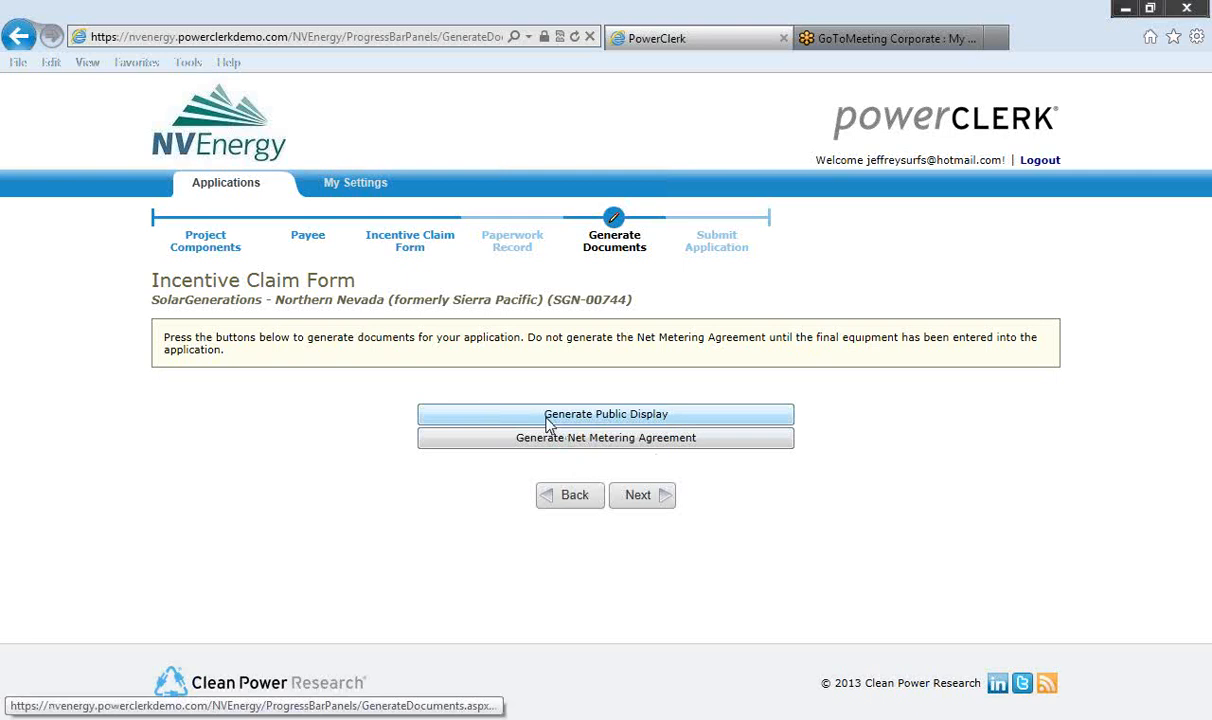
Step: Recheck the Paperwork Record checklist, then log out of PowerClerk
{"action": "left_click", "coordinate": [516, 242]}
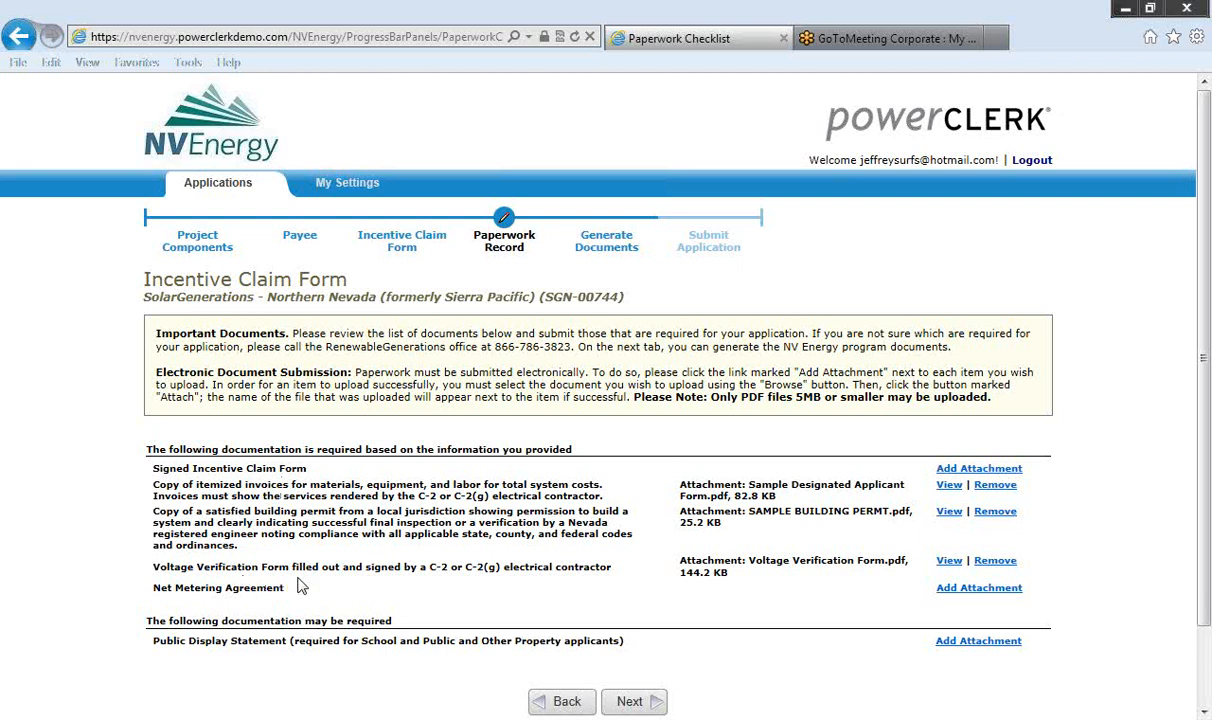
{"action": "left_click", "coordinate": [1030, 162]}
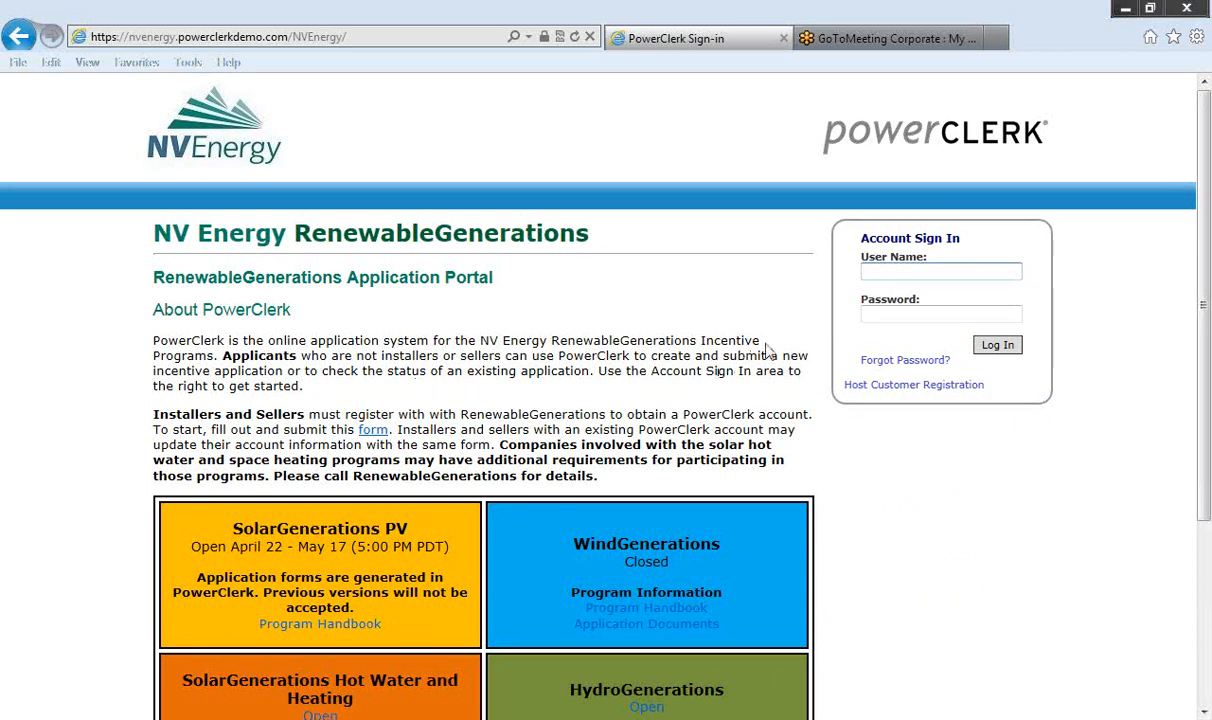
Step: Log back in to PowerClerk with the saved username and password
{"action": "type", "text": "jef"}
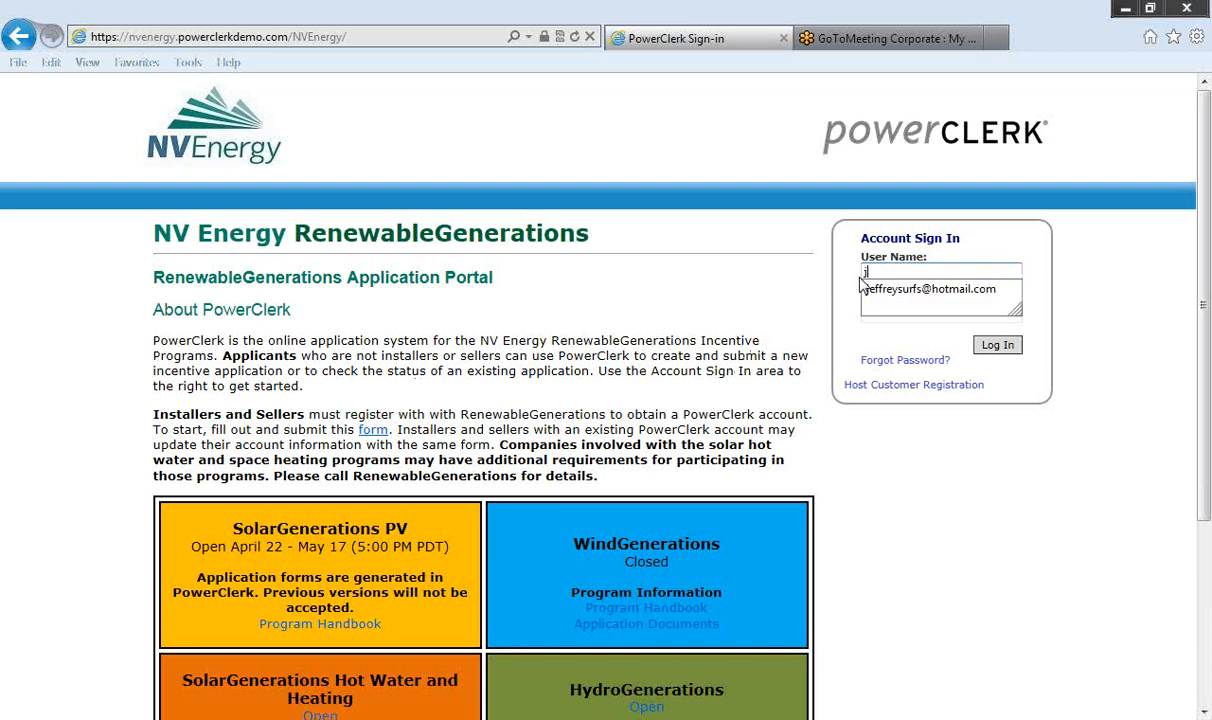
{"action": "left_click", "coordinate": [918, 289]}
{"action": "left_click", "coordinate": [994, 345]}
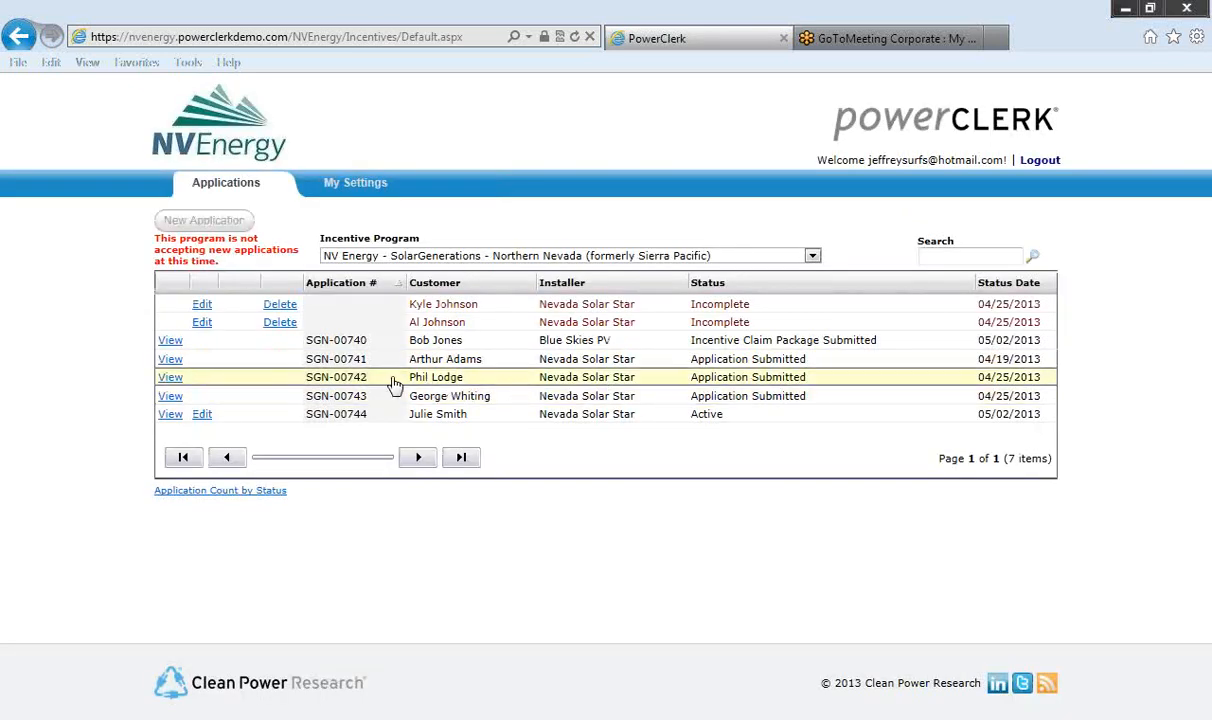
{"action": "left_click", "coordinate": [202, 415]}
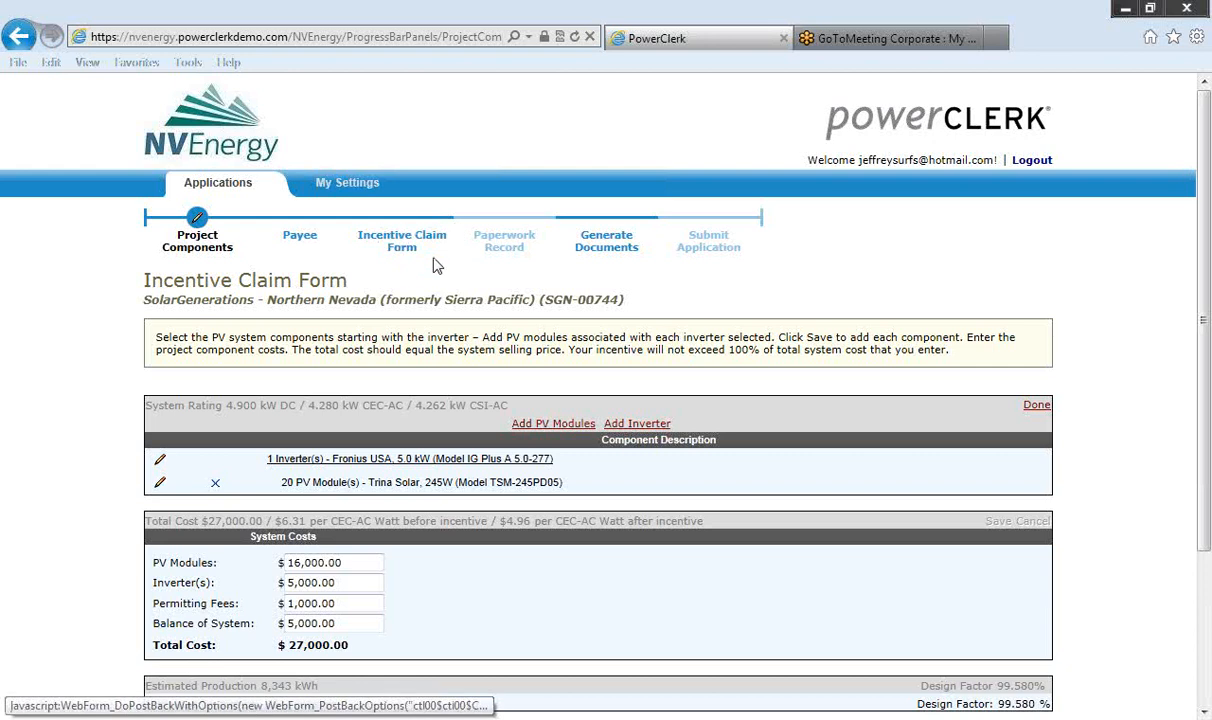
{"action": "left_click", "coordinate": [500, 243]}
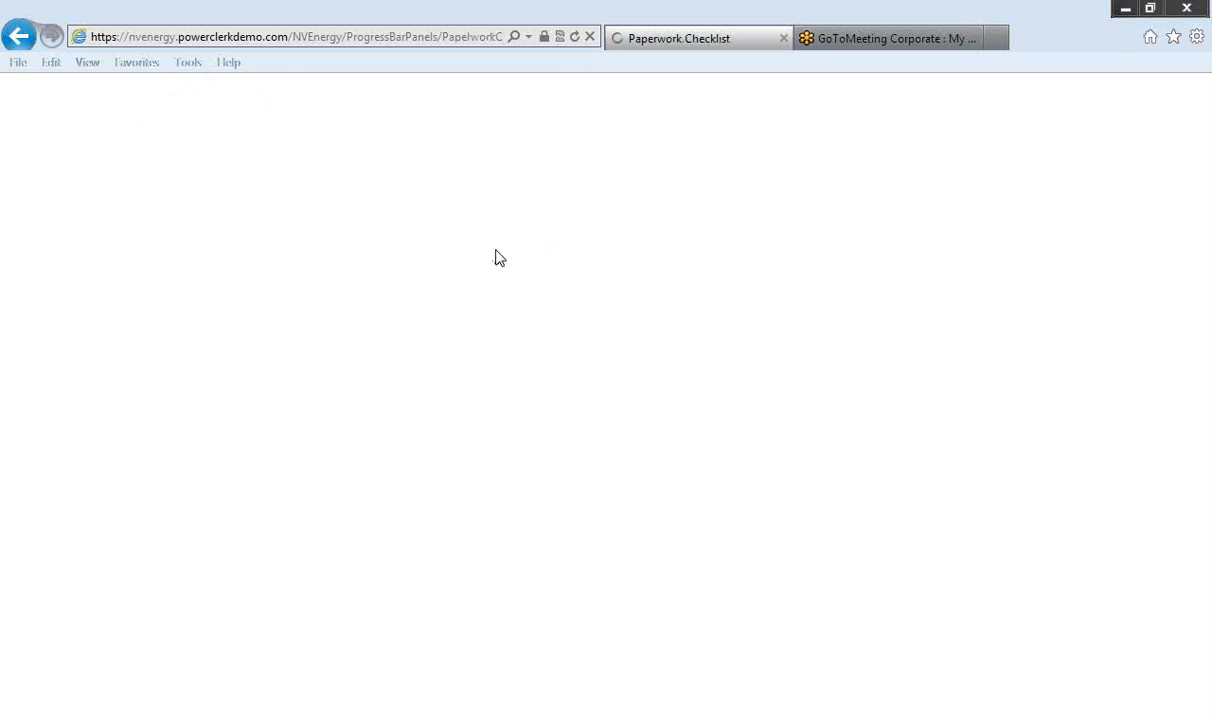
{"action": "scroll", "coordinate": [500, 292], "scroll_direction": "down", "scroll_amount": 1}
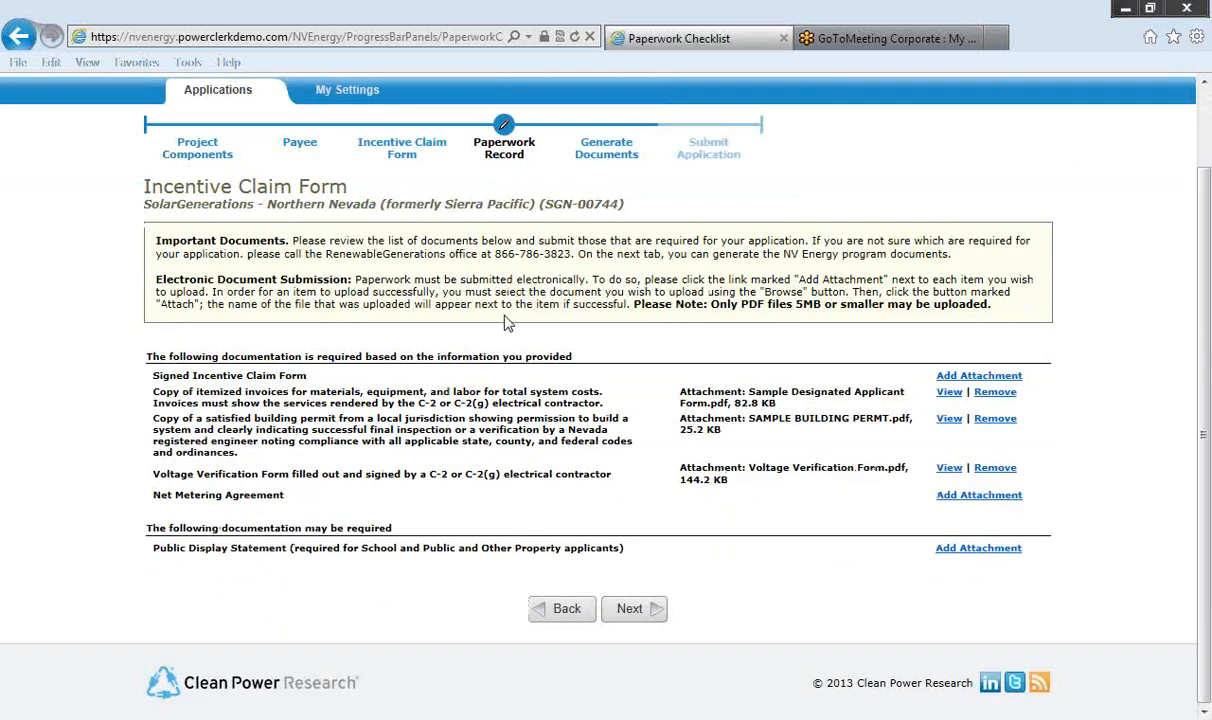
Step: Attach Sample Incentive Claim Form.pdf from the Incentive Claim Forms folder to the Signed Incentive Claim Form item
{"action": "left_click", "coordinate": [957, 377]}
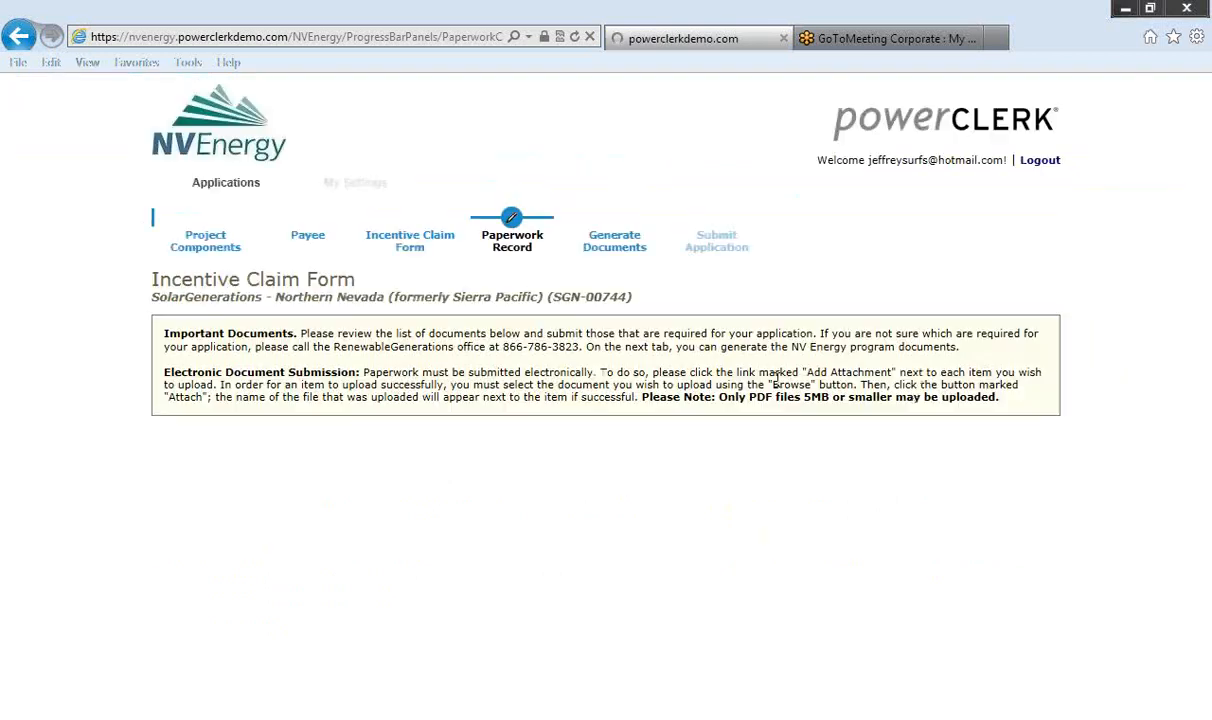
{"action": "left_click", "coordinate": [335, 497]}
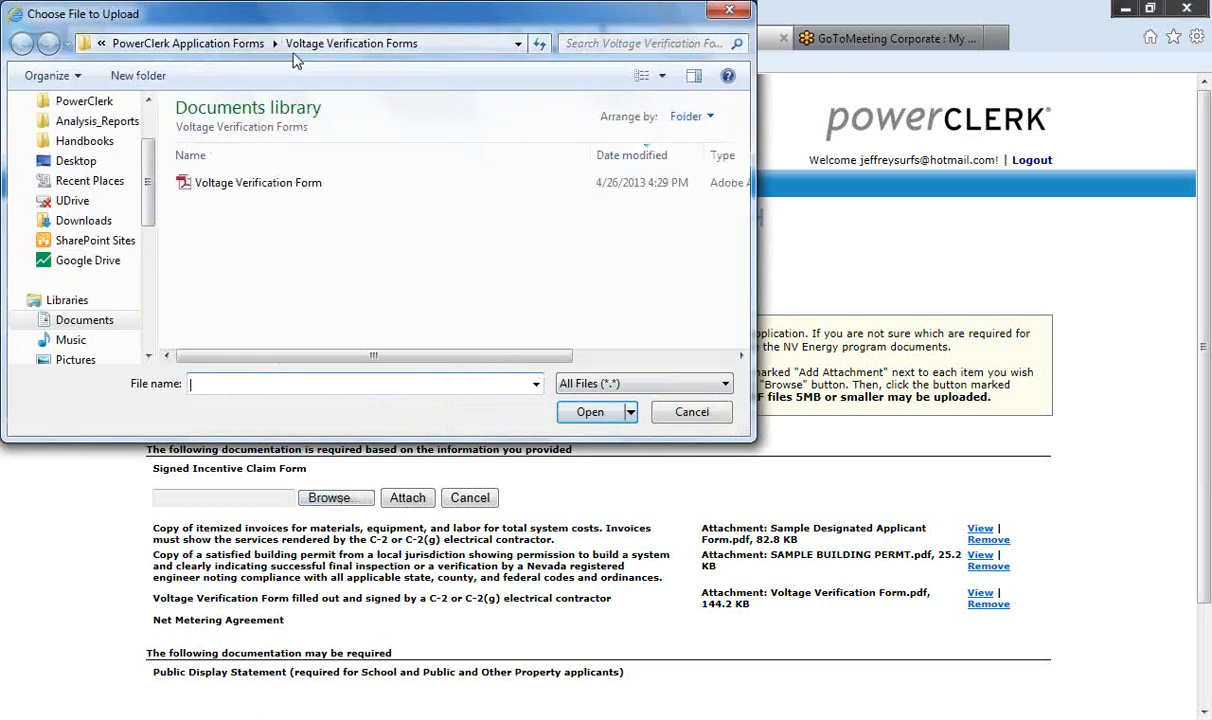
{"action": "left_click", "coordinate": [229, 46]}
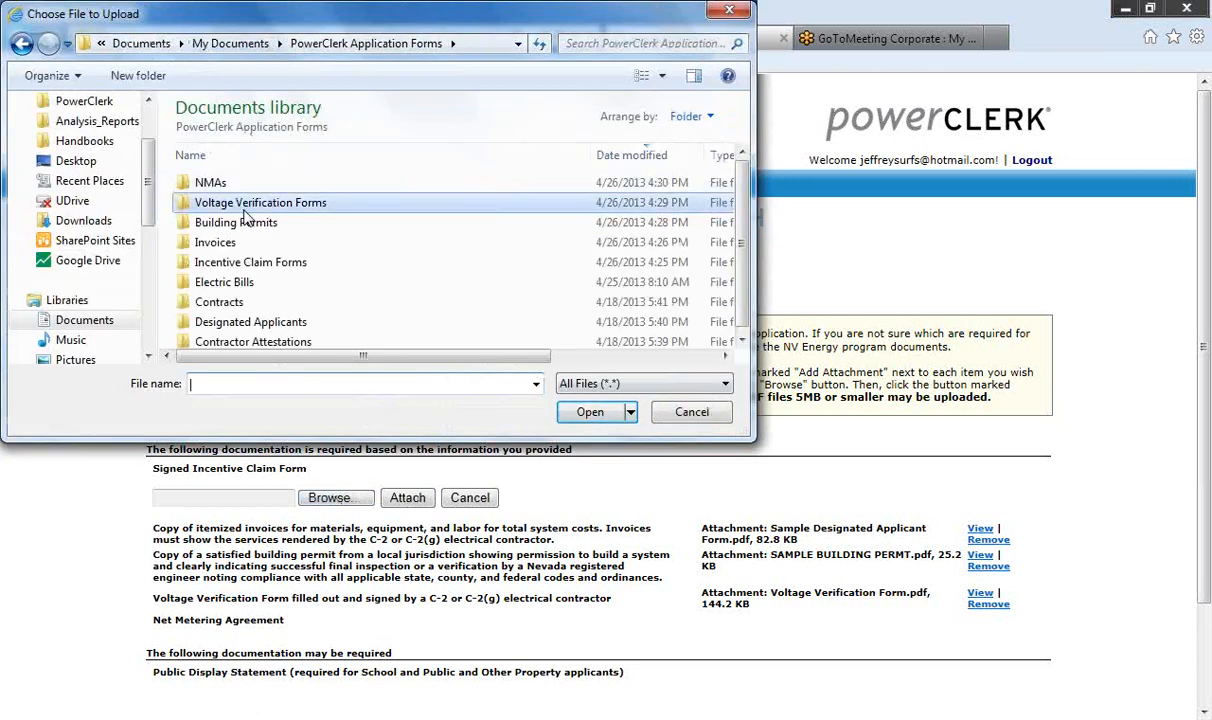
{"action": "double_click", "coordinate": [248, 263]}
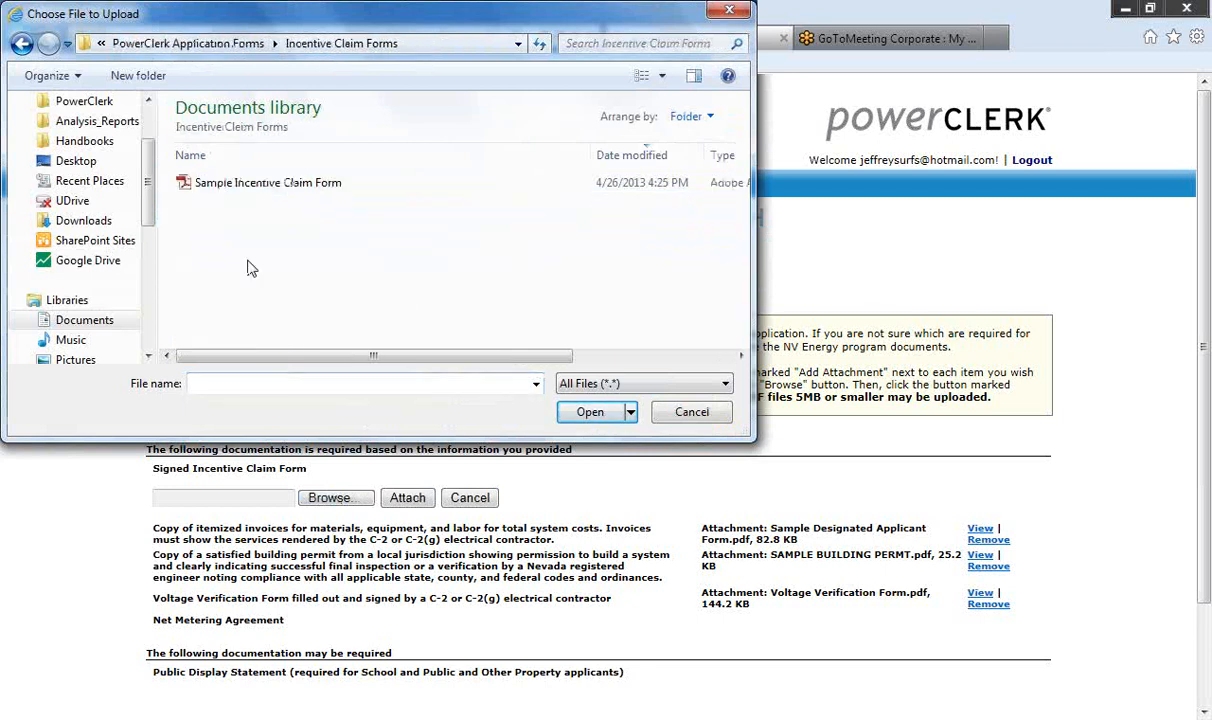
{"action": "double_click", "coordinate": [262, 185]}
{"action": "scroll", "coordinate": [340, 415], "scroll_direction": "down", "scroll_amount": 2}
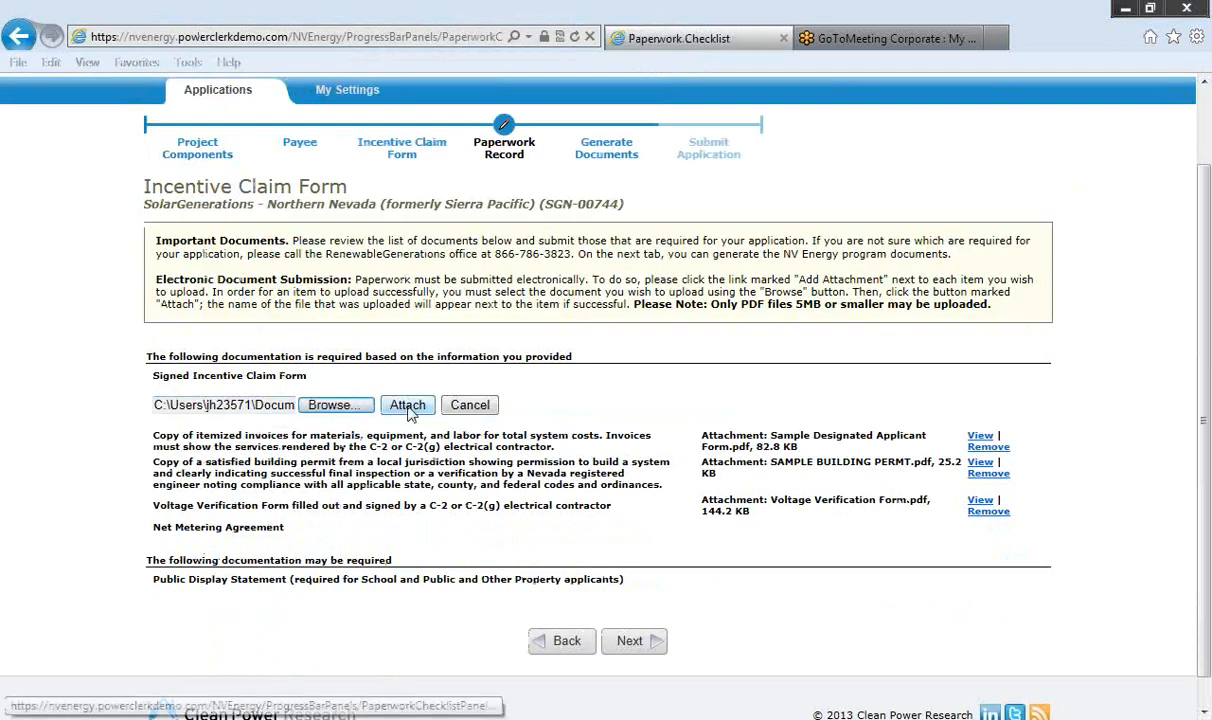
{"action": "left_click", "coordinate": [407, 406]}
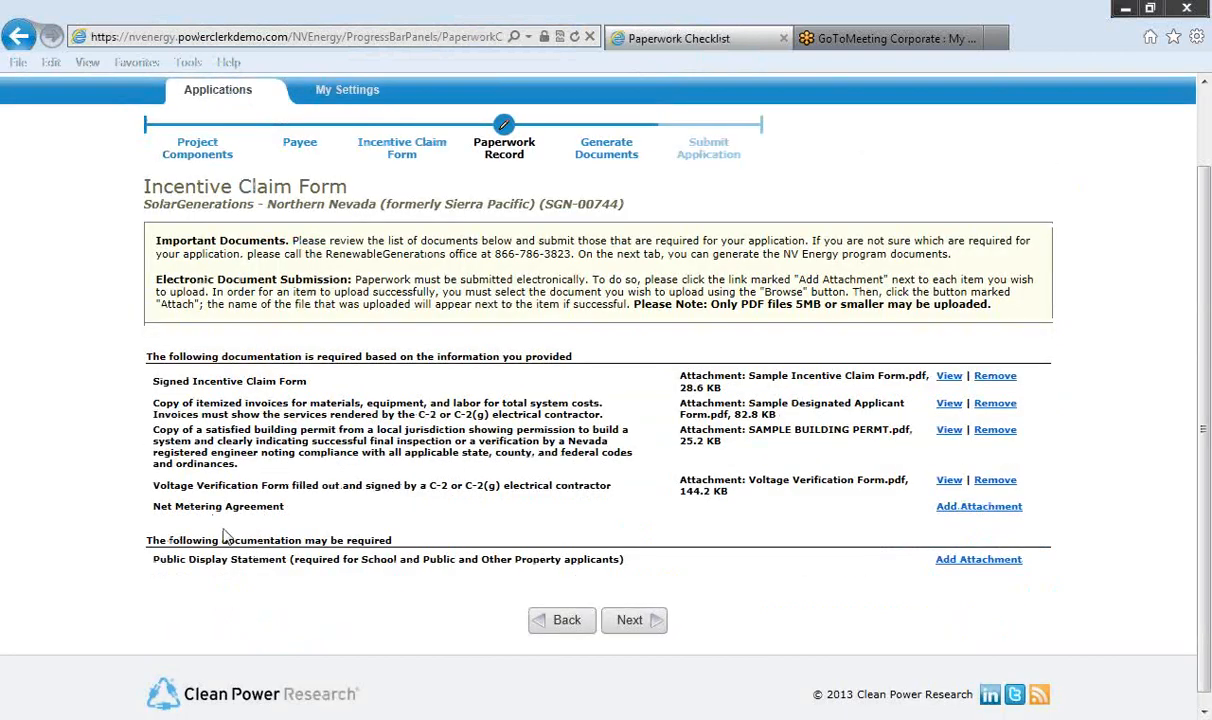
Step: Attach Sample NMA.pdf from the NMAs folder to the Net Metering Agreement item
{"action": "left_click", "coordinate": [960, 510]}
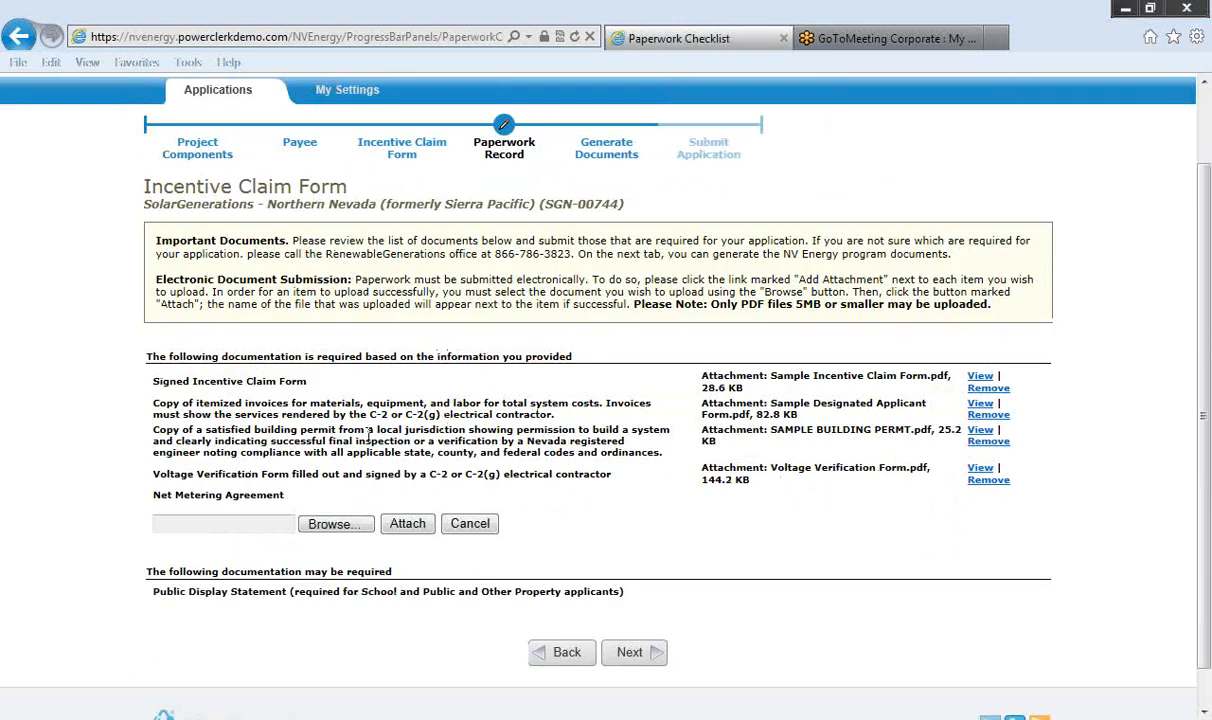
{"action": "left_click", "coordinate": [336, 523]}
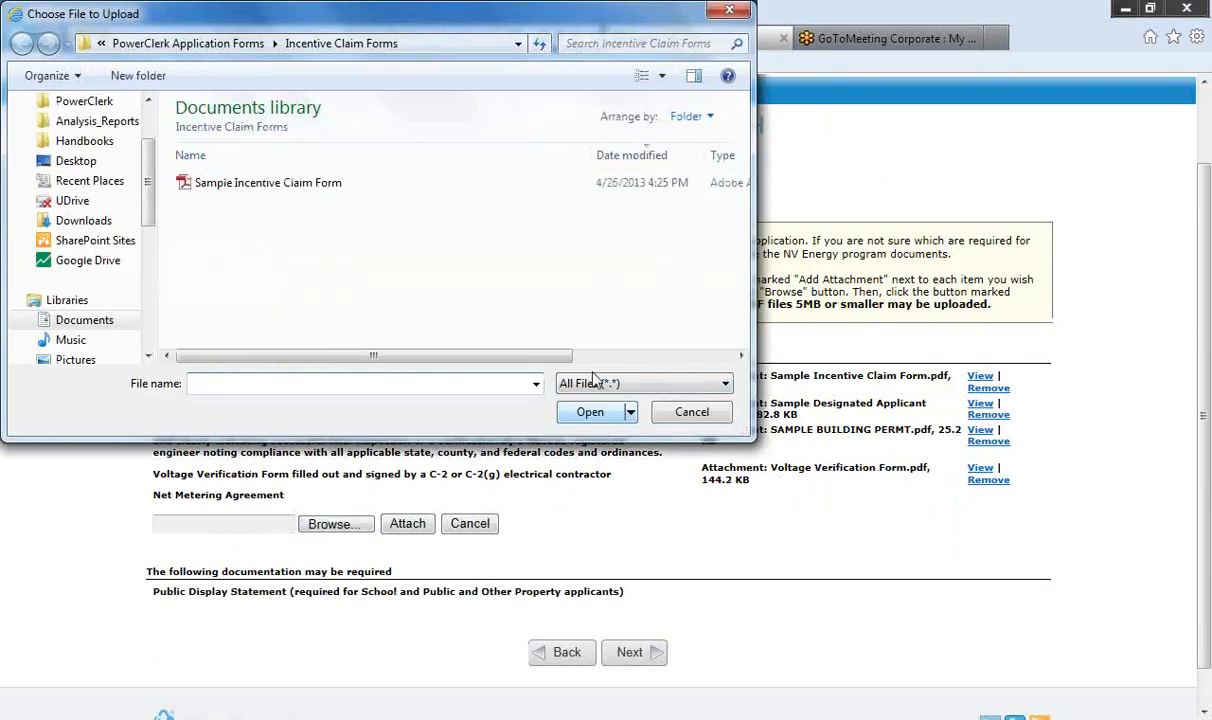
{"action": "left_click", "coordinate": [188, 44]}
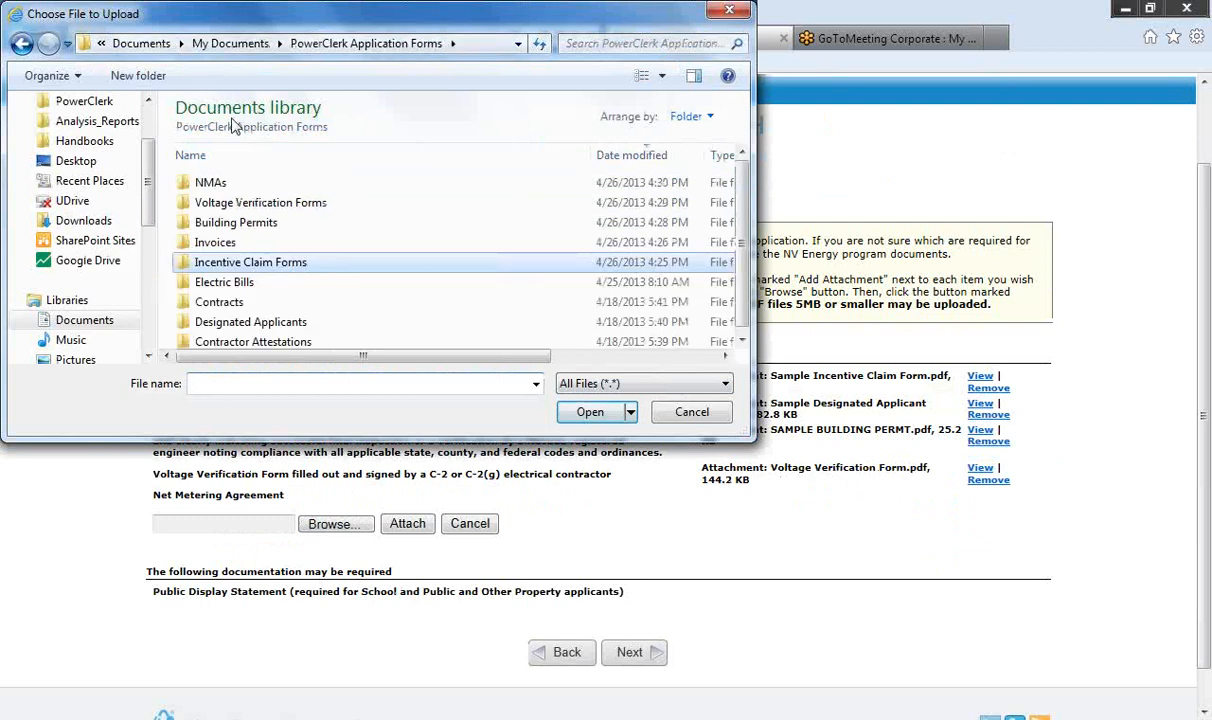
{"action": "double_click", "coordinate": [240, 183]}
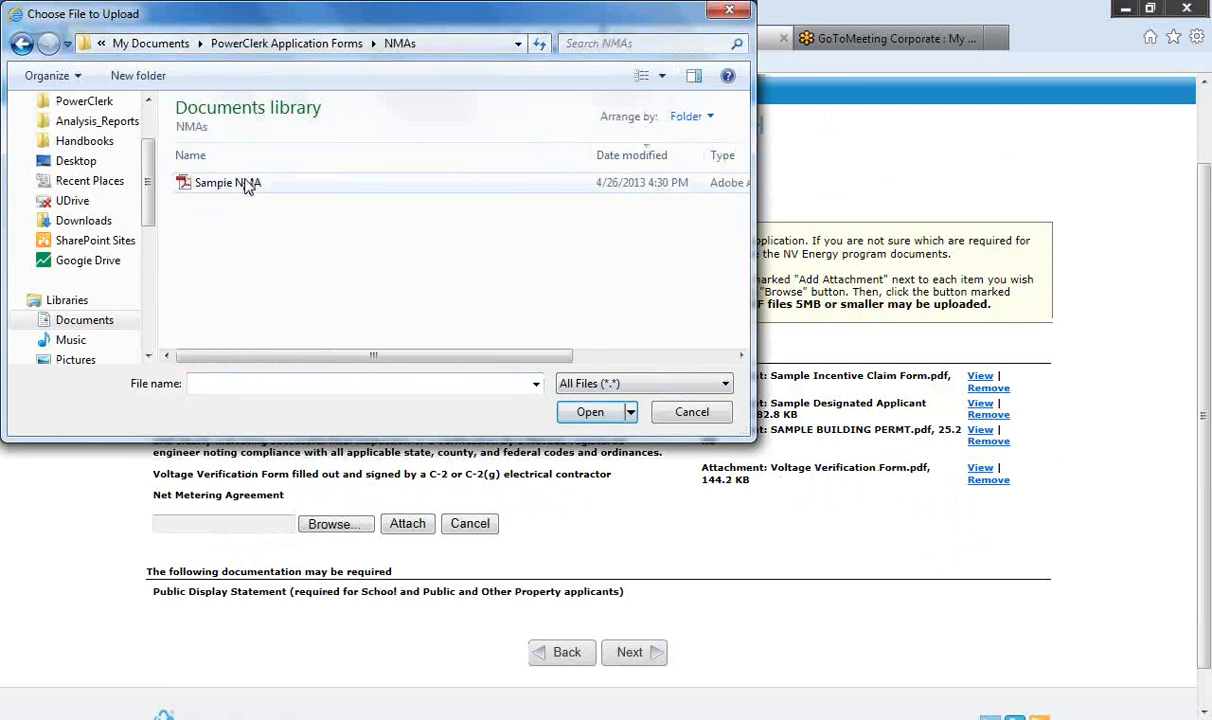
{"action": "double_click", "coordinate": [248, 186]}
{"action": "left_click", "coordinate": [400, 522]}
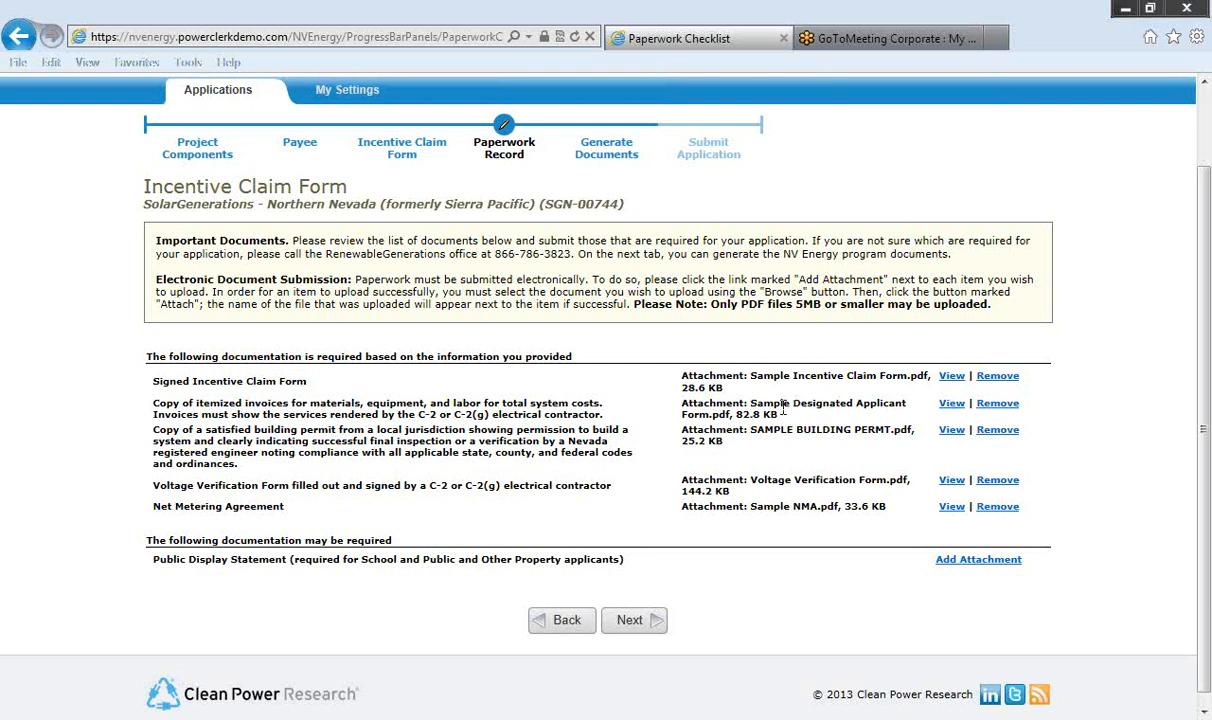
Step: Replace the wrong invoices attachment with Sample Invoice.pdf from the Invoices folder
{"action": "left_click", "coordinate": [997, 403]}
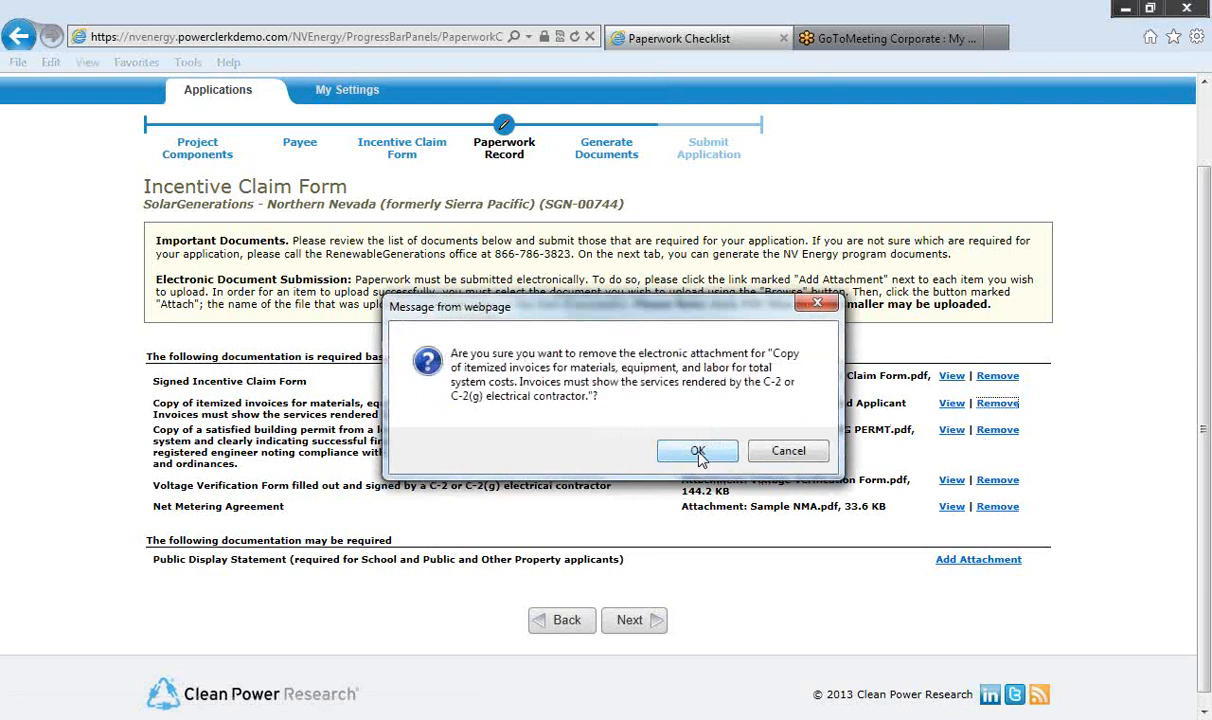
{"action": "left_click", "coordinate": [697, 451]}
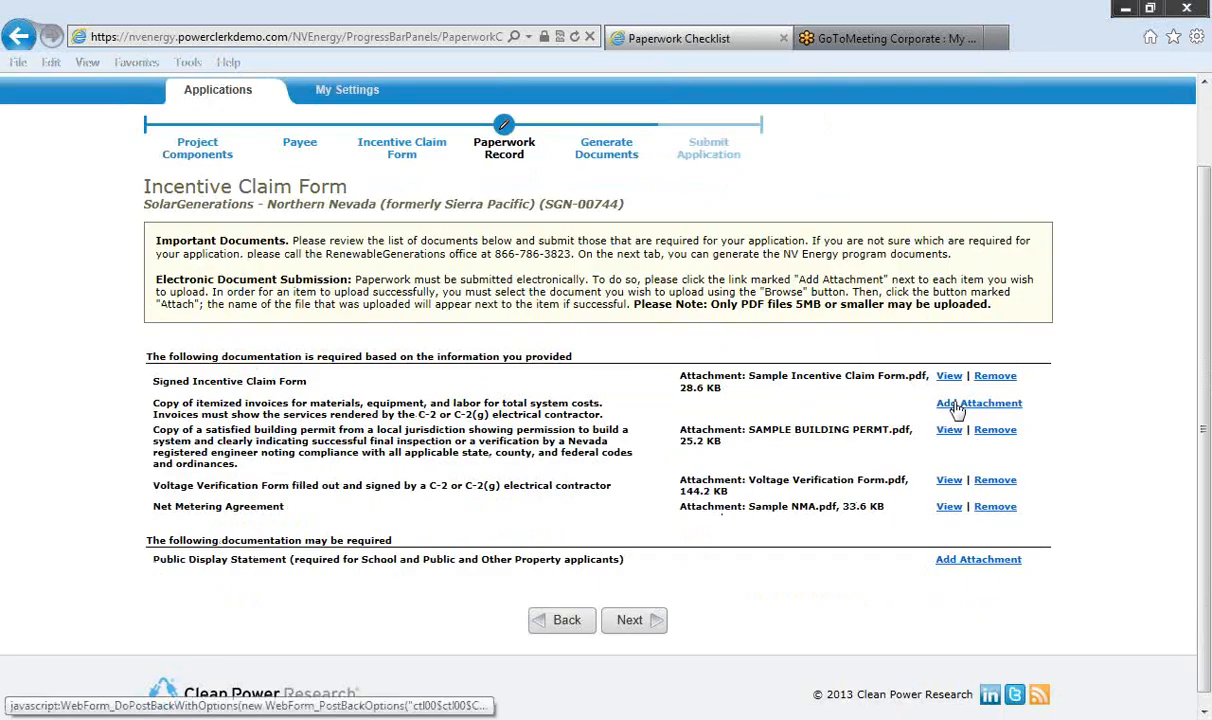
{"action": "left_click", "coordinate": [957, 406]}
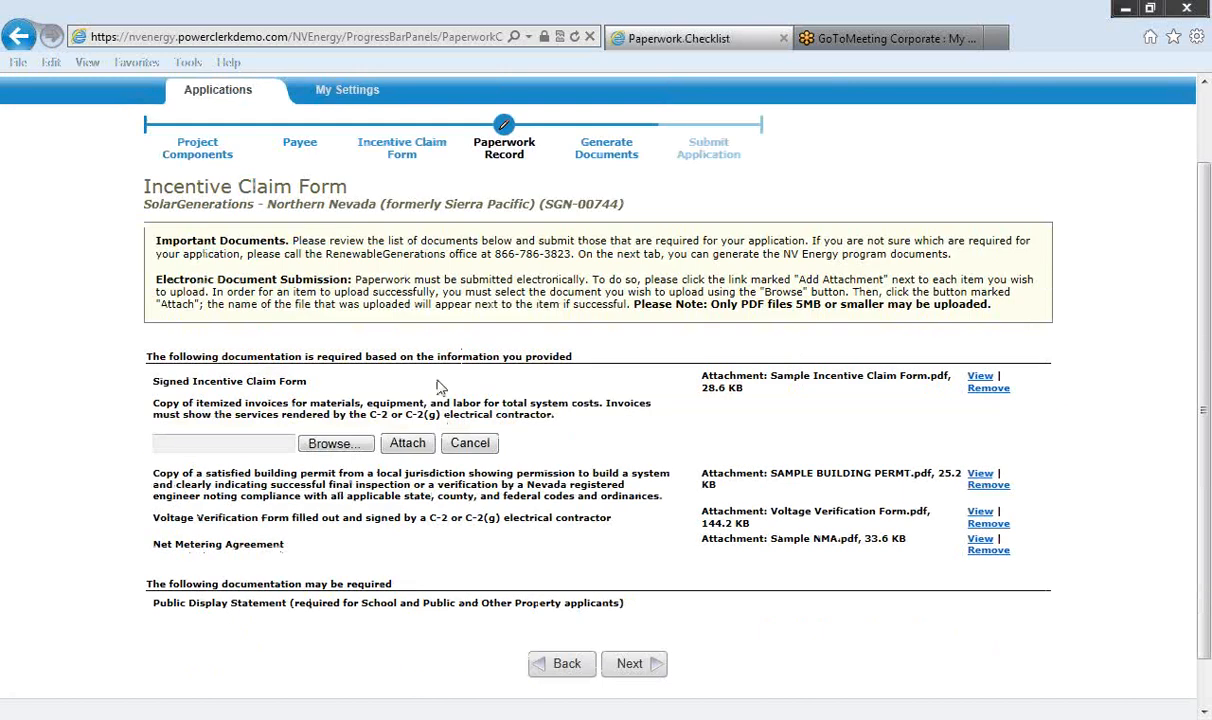
{"action": "left_click", "coordinate": [350, 447]}
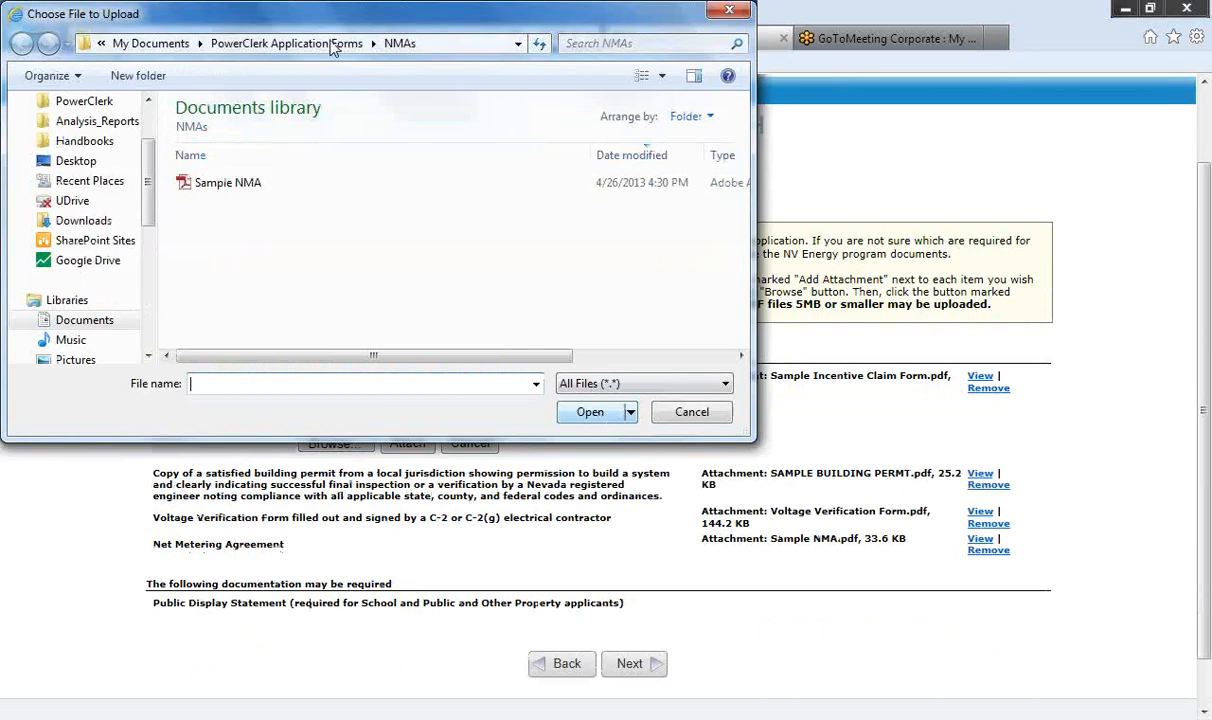
{"action": "left_click", "coordinate": [320, 45]}
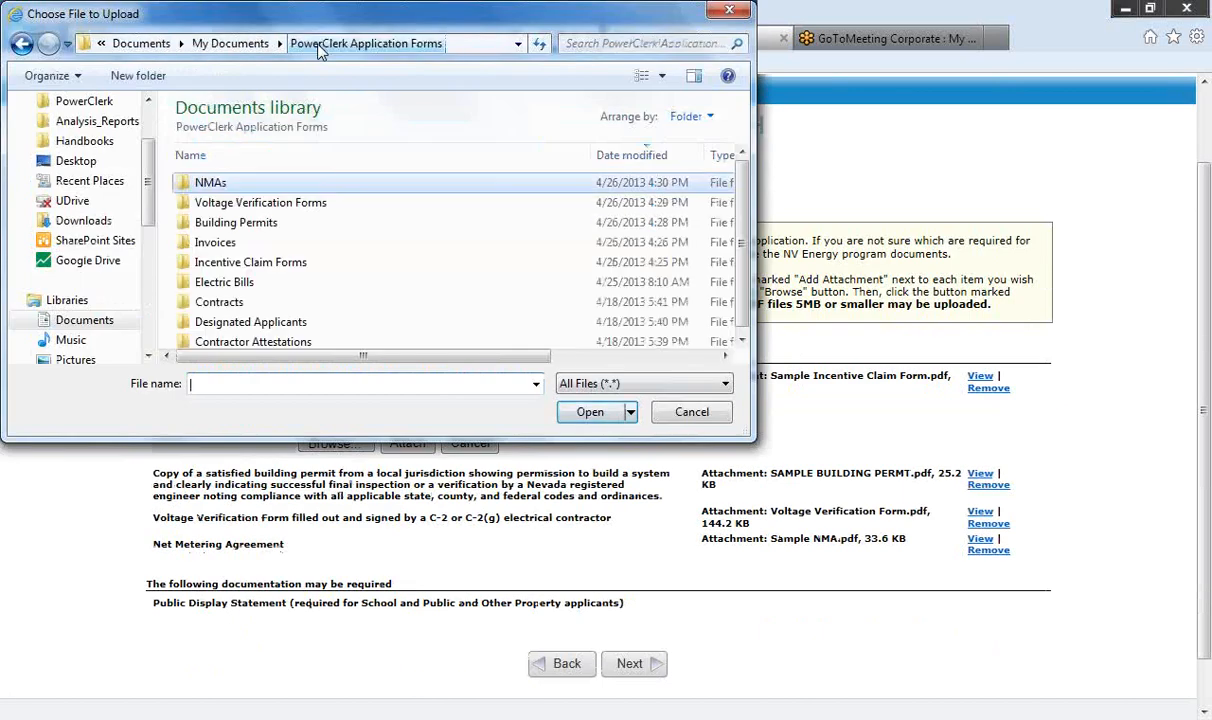
{"action": "double_click", "coordinate": [210, 243]}
{"action": "double_click", "coordinate": [232, 184]}
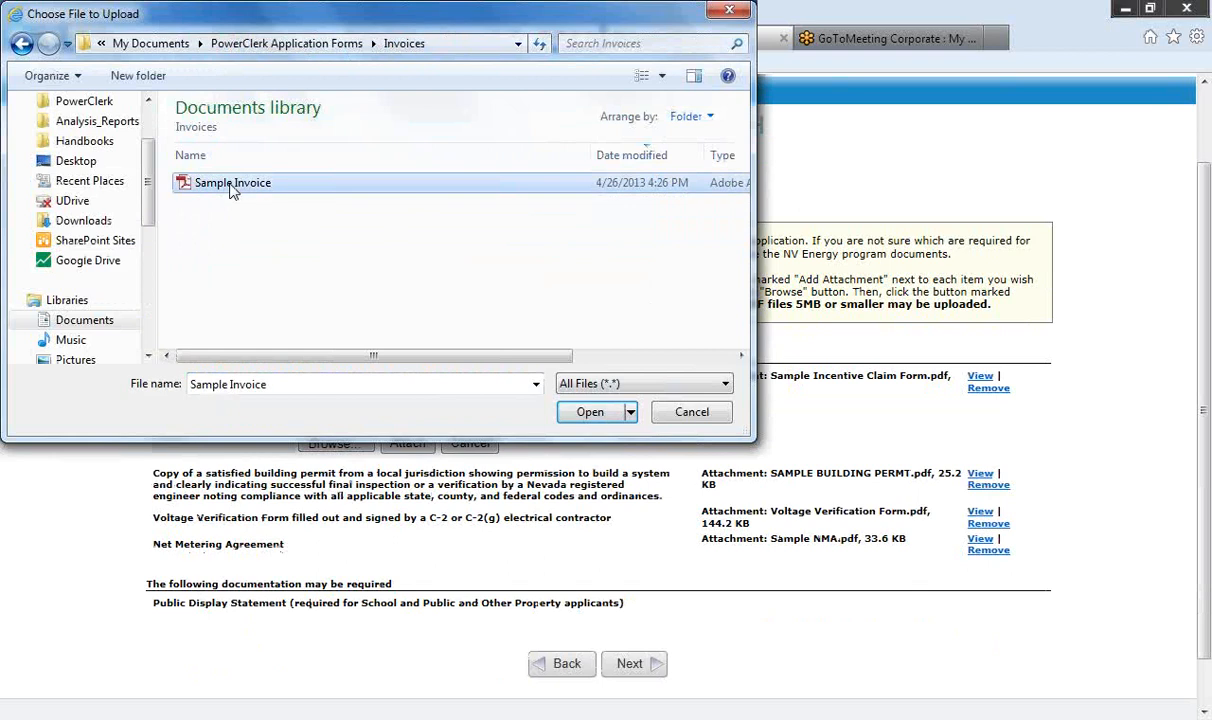
{"action": "left_click", "coordinate": [402, 444]}
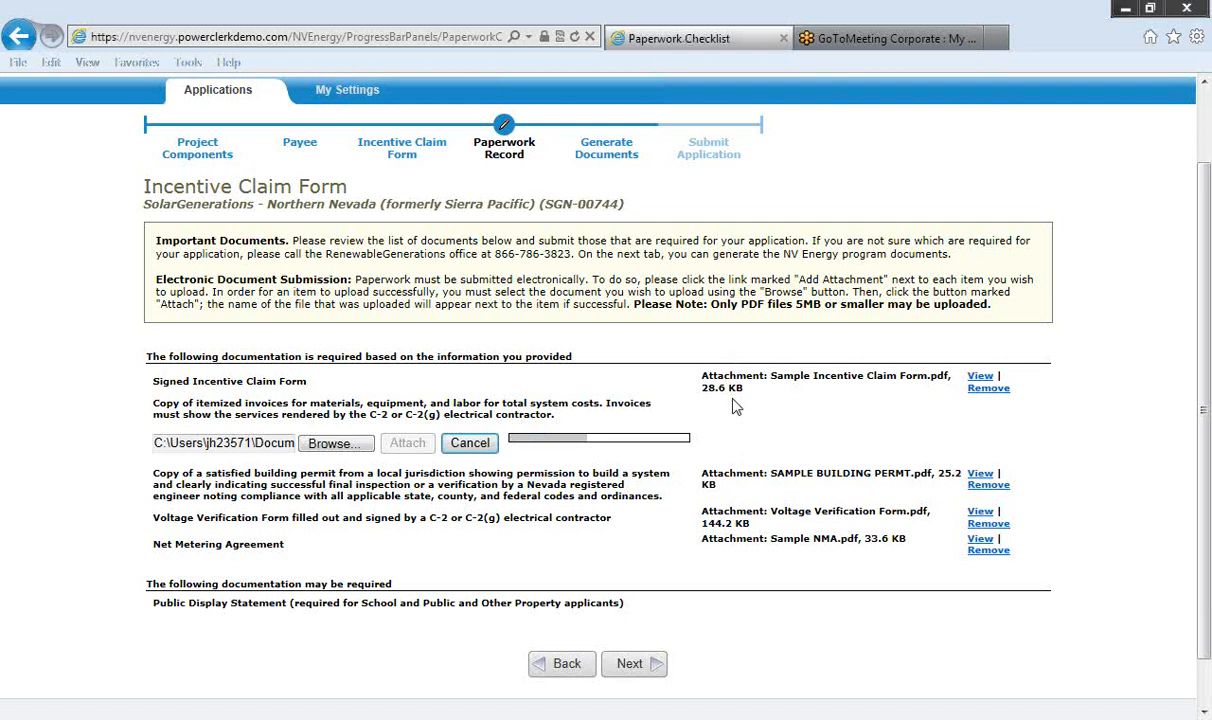
{"action": "scroll", "coordinate": [735, 404], "scroll_direction": "down", "scroll_amount": 2}
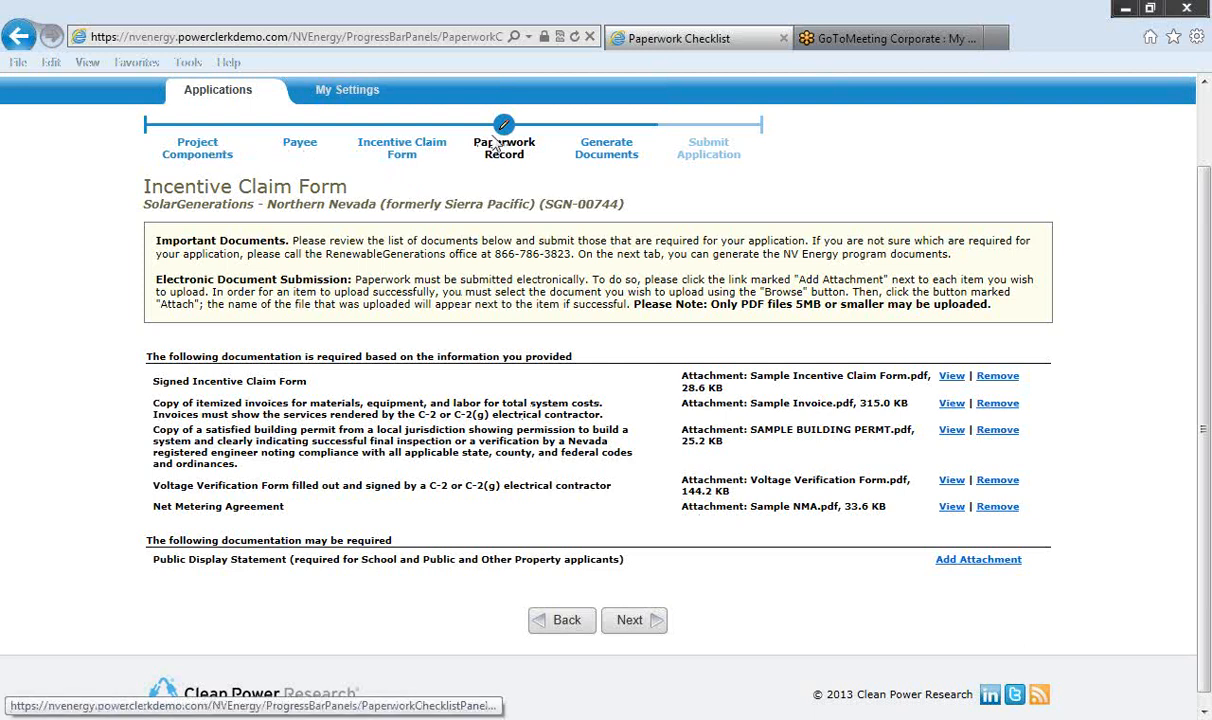
{"action": "left_click", "coordinate": [706, 152]}
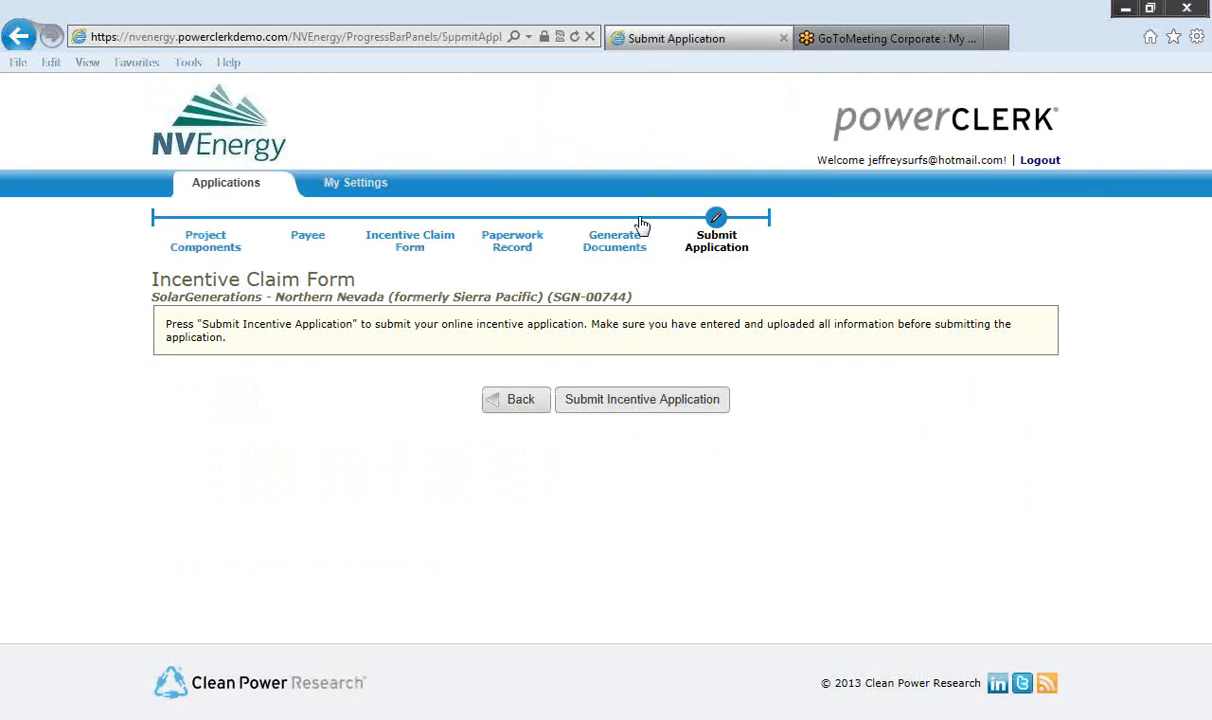
{"action": "left_click", "coordinate": [599, 404]}
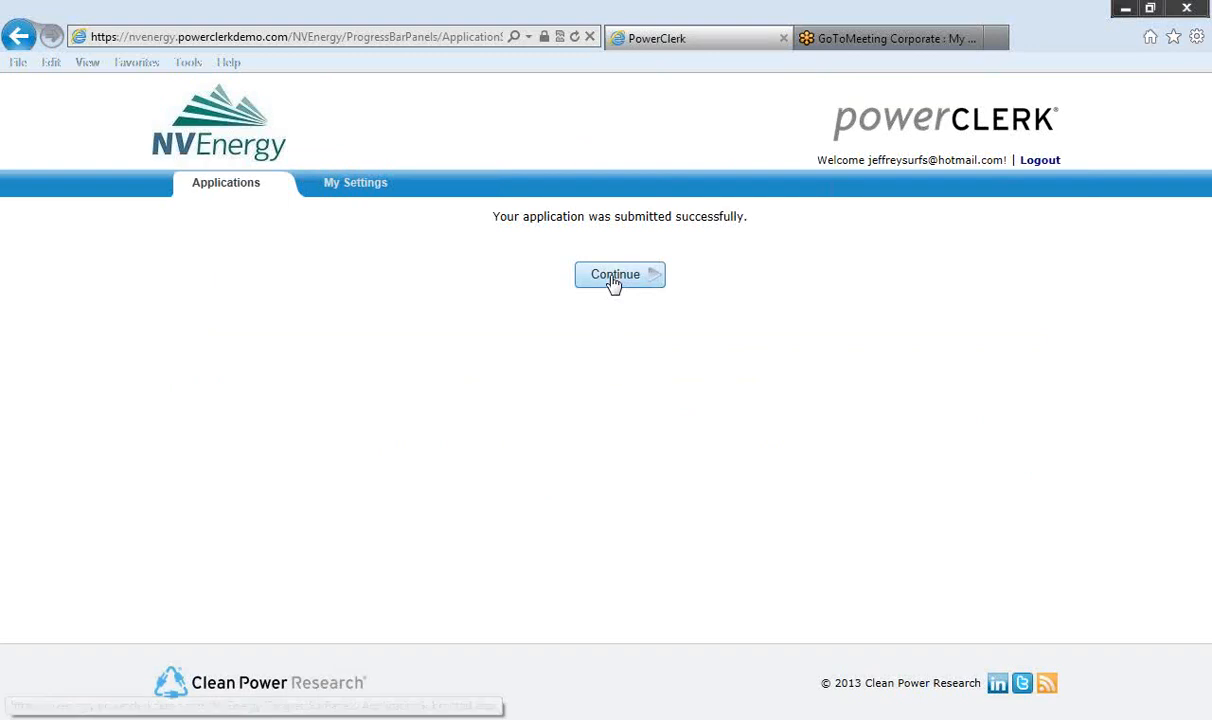
{"action": "left_click", "coordinate": [614, 276]}
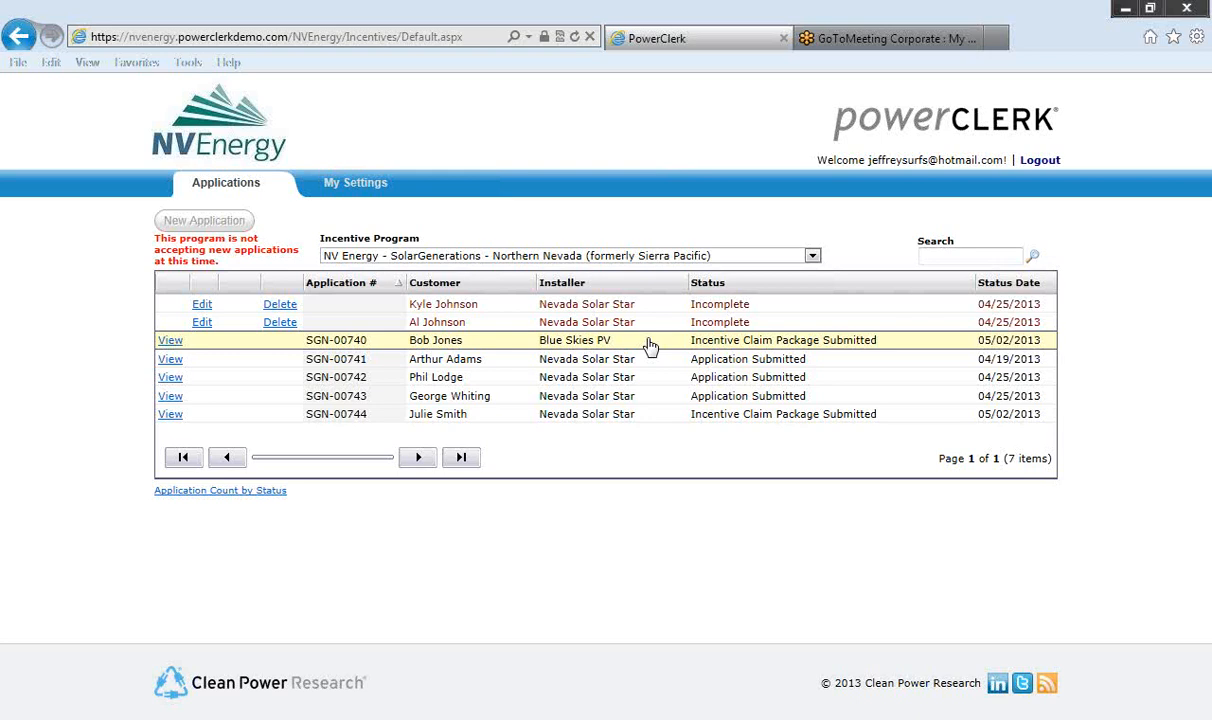
{"action": "left_click", "coordinate": [1036, 163]}
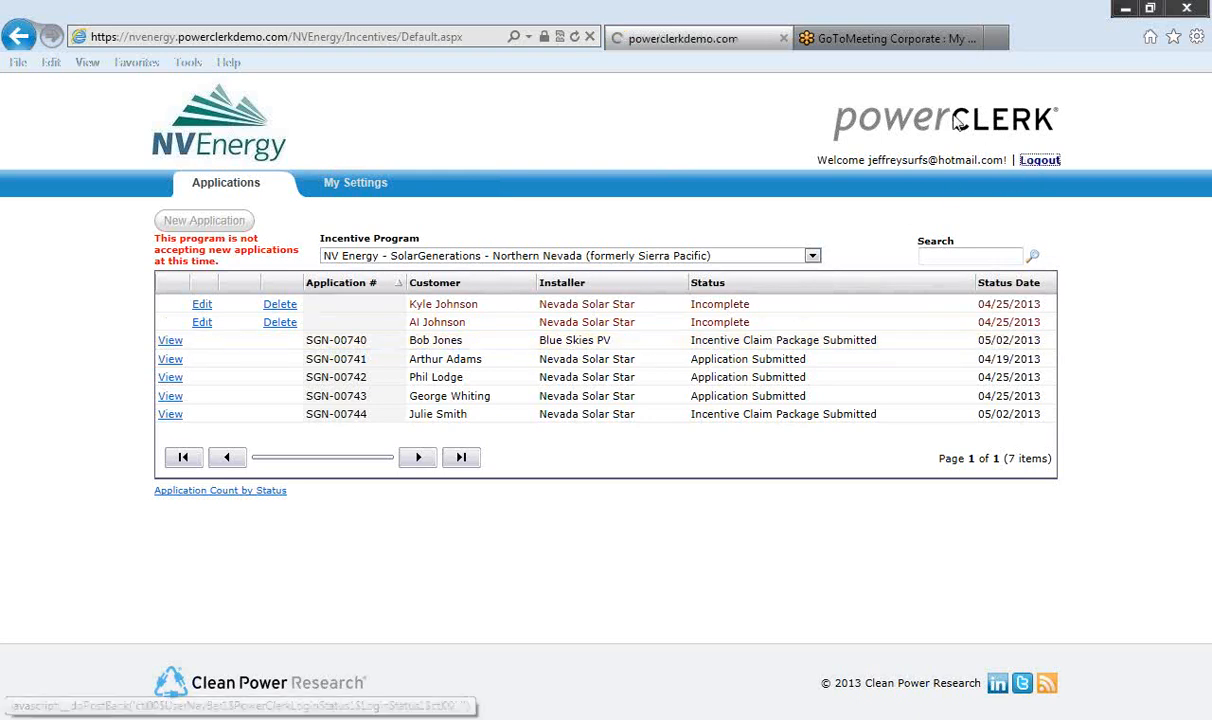